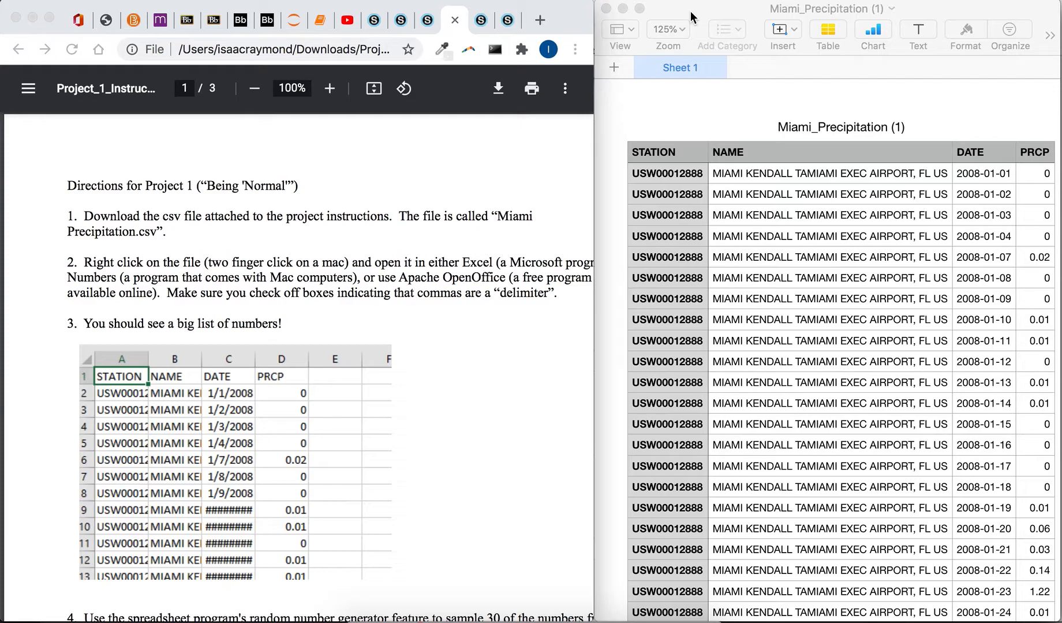
- Read the project directions down to the instructions on random sampling and look over the columns of the precipitation table
{"action": "left_click", "coordinate": [690, 11]}
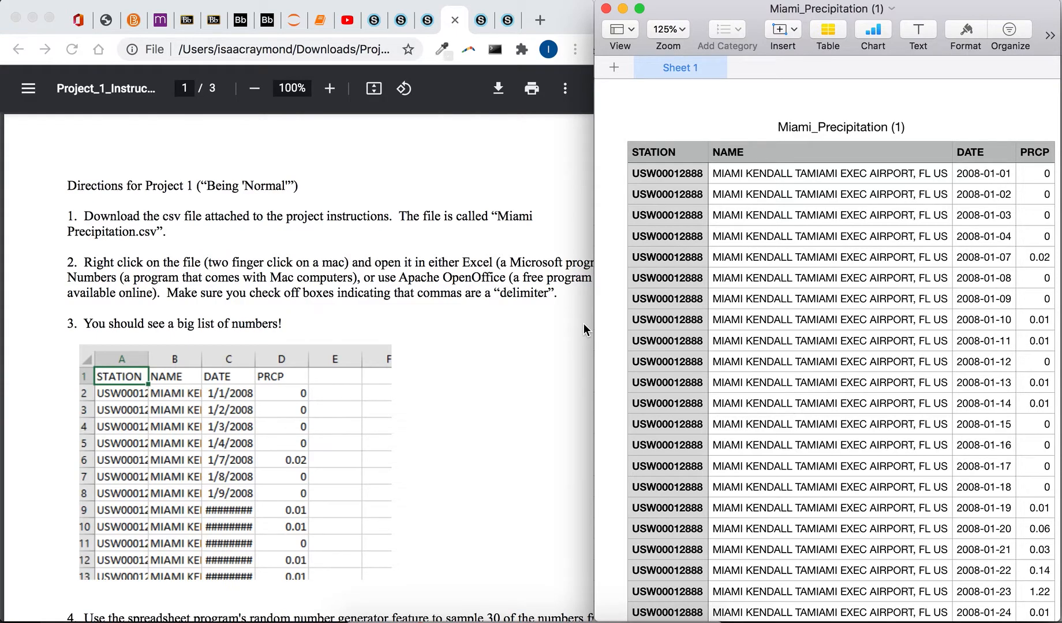
{"action": "scroll", "coordinate": [1029, 464], "scroll_direction": "right", "scroll_amount": 3}
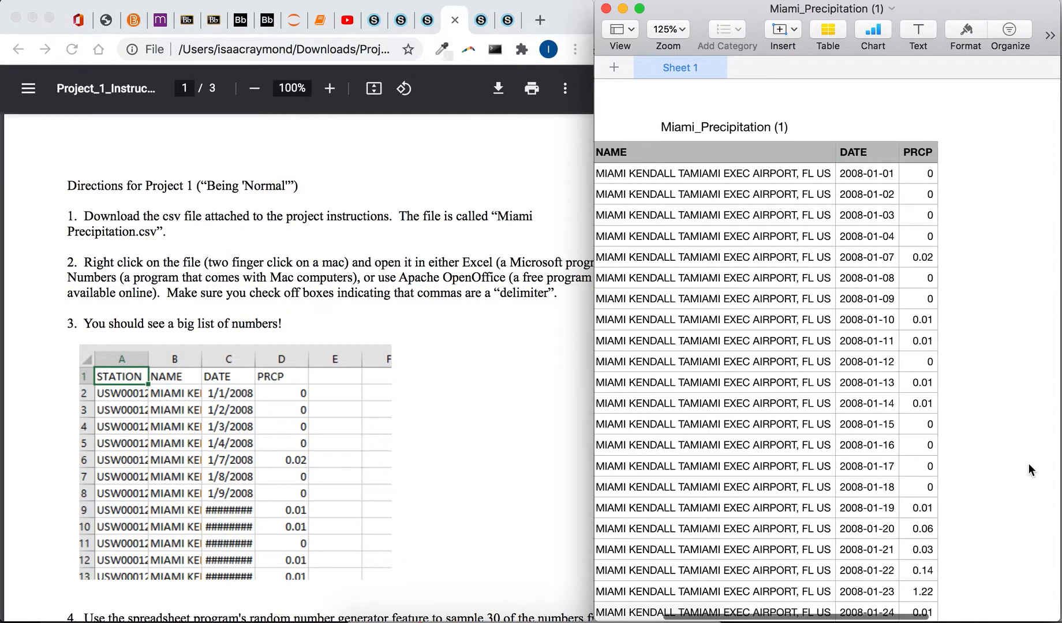
{"action": "scroll", "coordinate": [1029, 464], "scroll_direction": "left", "scroll_amount": 3}
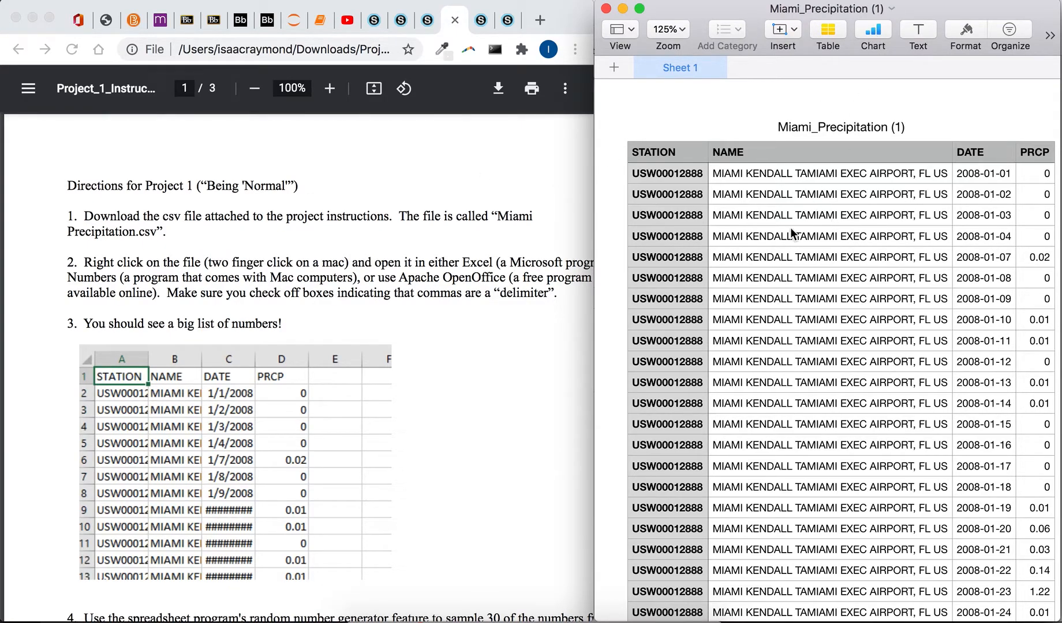
{"action": "scroll", "coordinate": [498, 308], "scroll_direction": "right", "scroll_amount": 2}
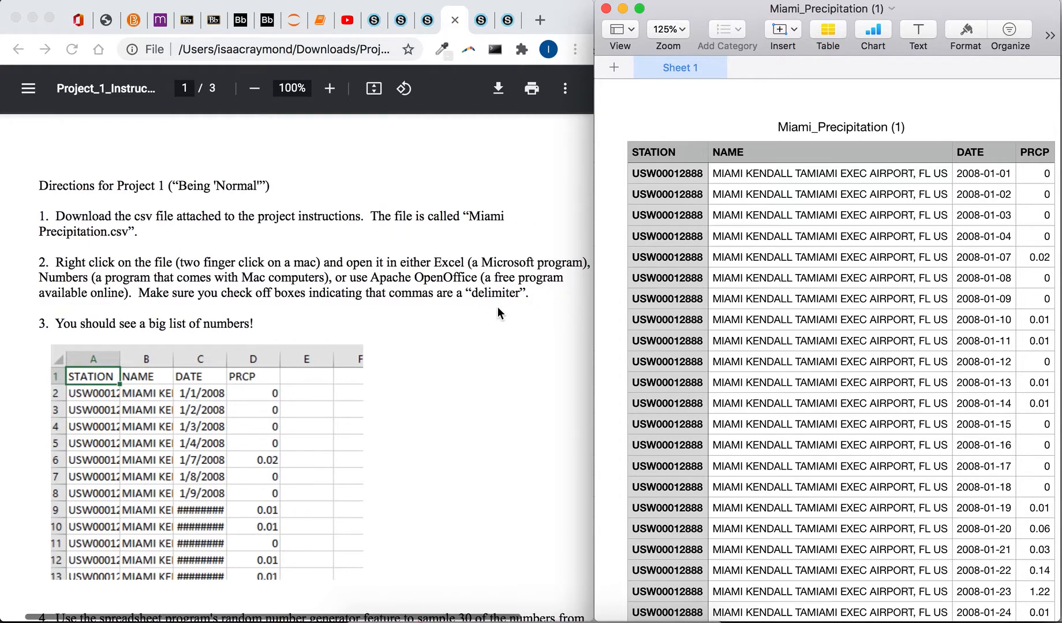
{"action": "scroll", "coordinate": [374, 323], "scroll_direction": "down", "scroll_amount": 5}
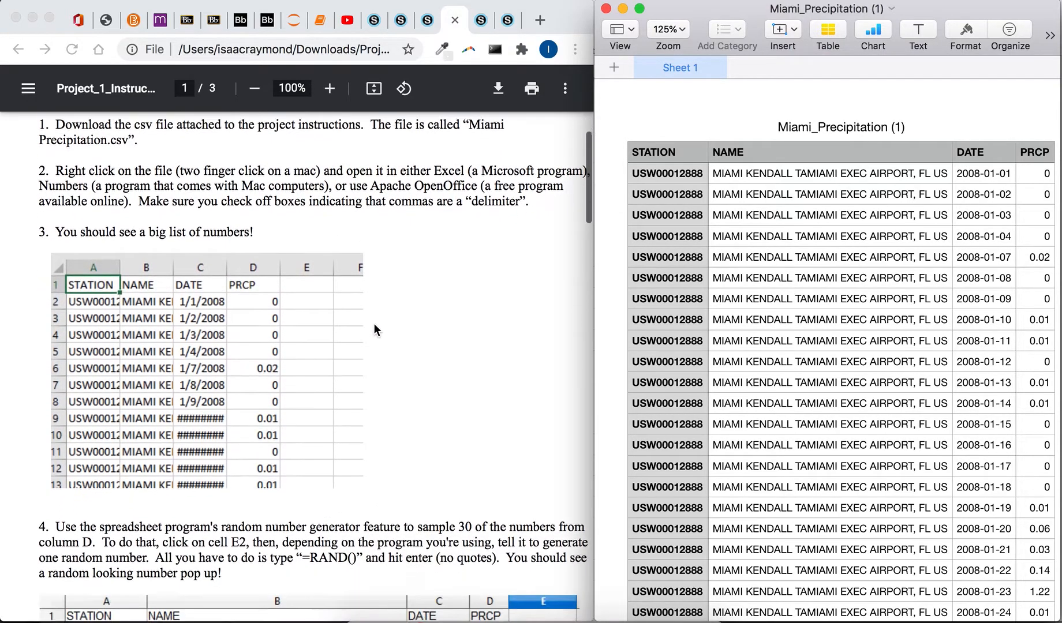
{"action": "scroll", "coordinate": [509, 340], "scroll_direction": "down", "scroll_amount": 10}
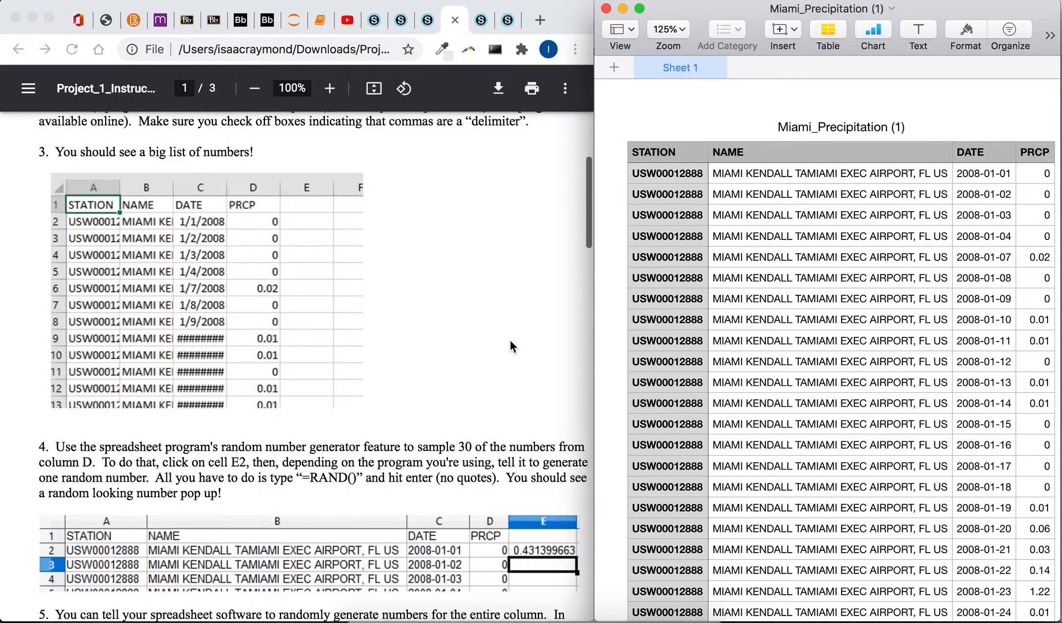
{"action": "scroll", "coordinate": [510, 340], "scroll_direction": "right", "scroll_amount": 2}
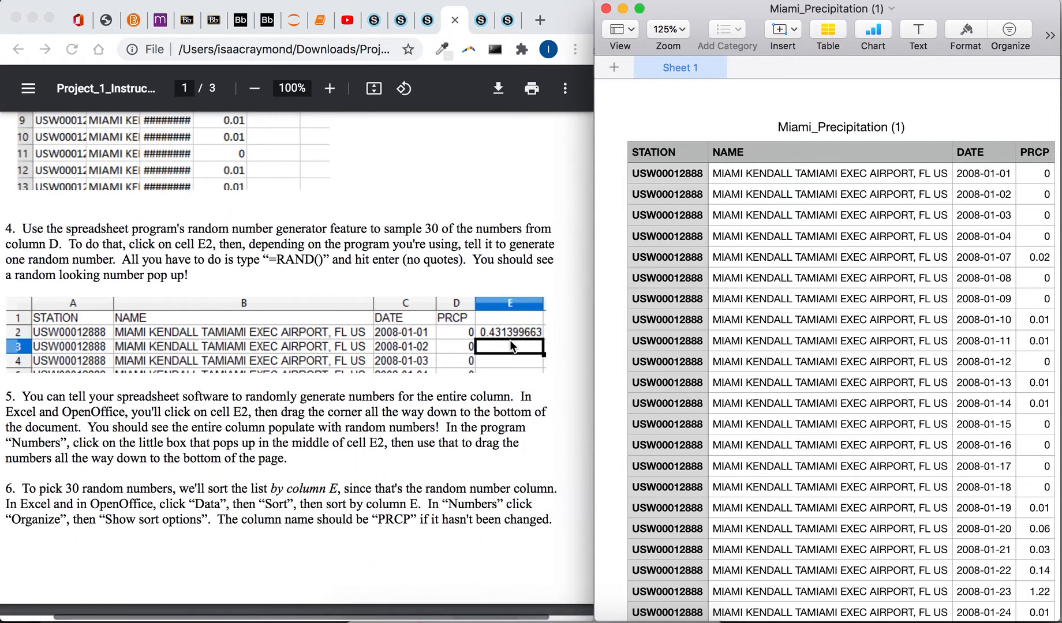
- Add a blank column after the PRCP column in the precipitation table
{"action": "left_click", "coordinate": [1002, 198]}
{"action": "left_click", "coordinate": [1008, 176]}
{"action": "left_click", "coordinate": [1019, 173]}
{"action": "left_click", "coordinate": [1032, 157]}
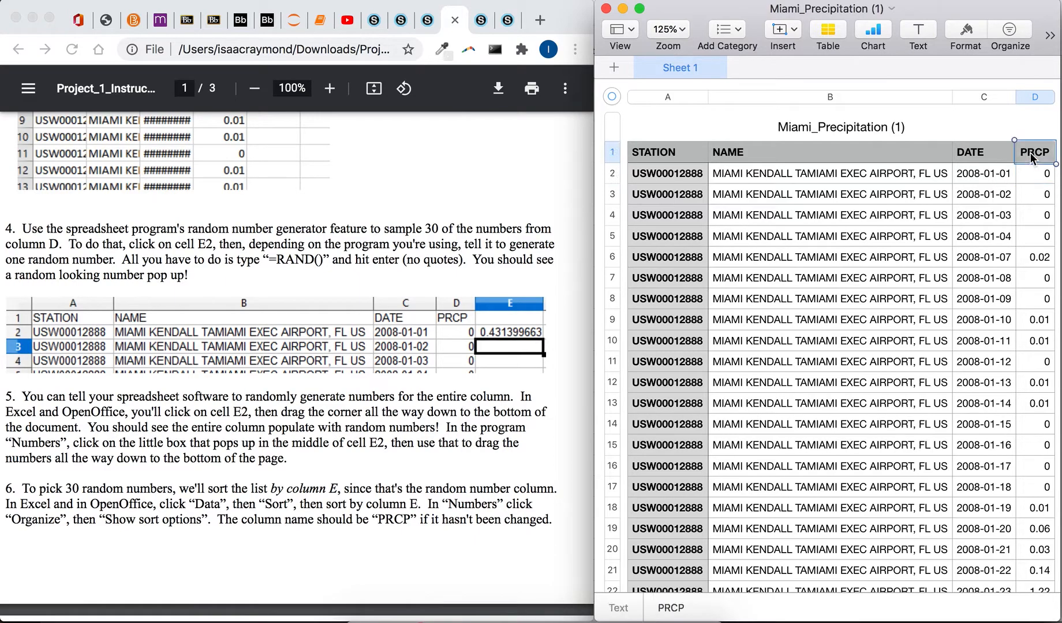
{"action": "left_click", "coordinate": [1025, 98]}
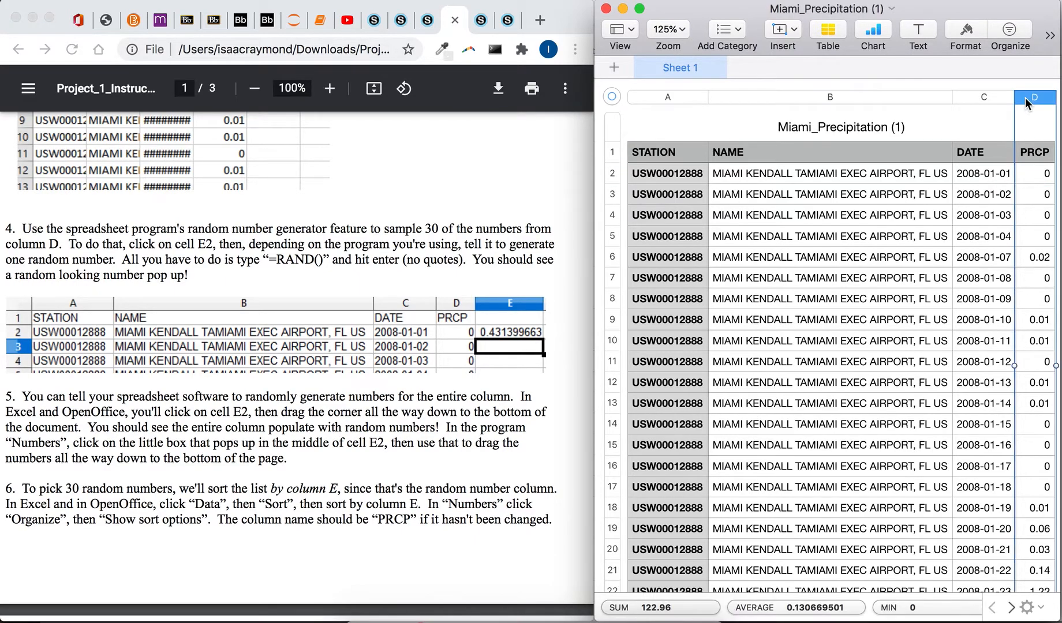
{"action": "right_click", "coordinate": [1024, 98]}
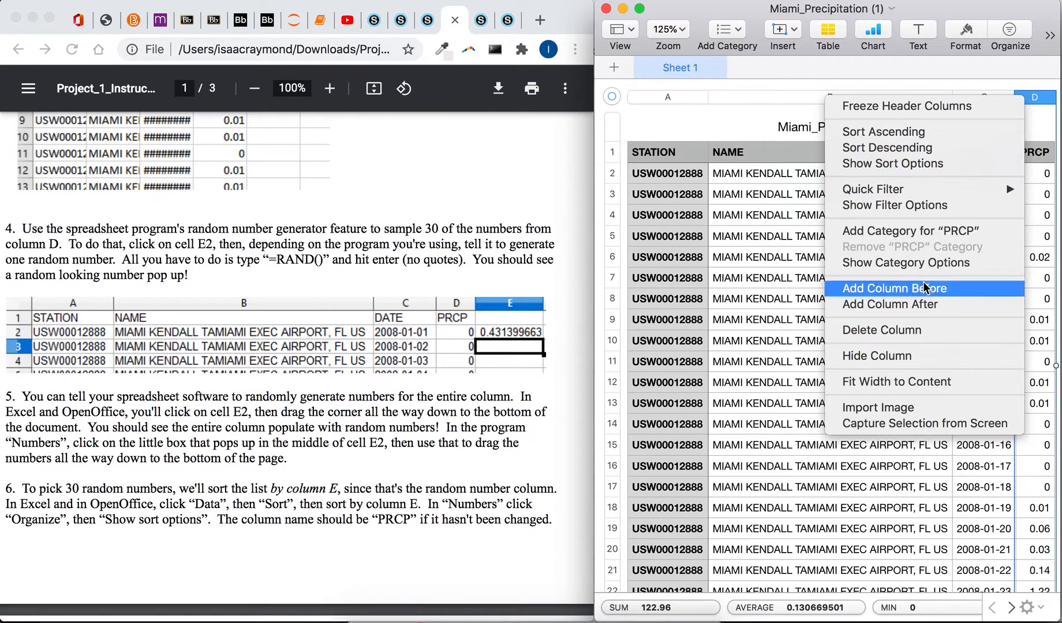
{"action": "left_click", "coordinate": [1041, 109]}
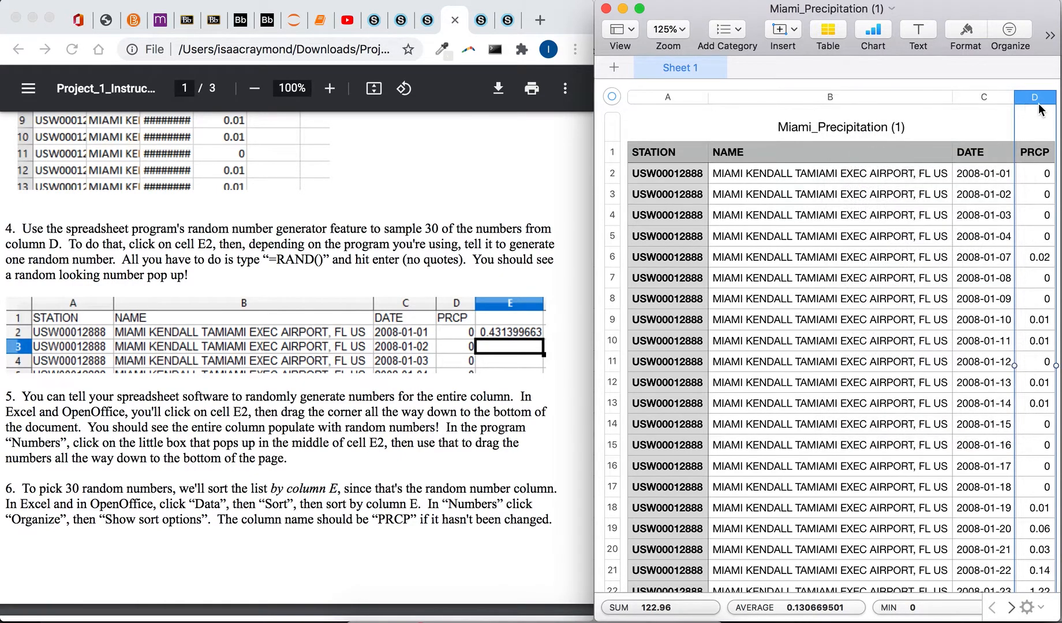
{"action": "right_click", "coordinate": [1024, 98]}
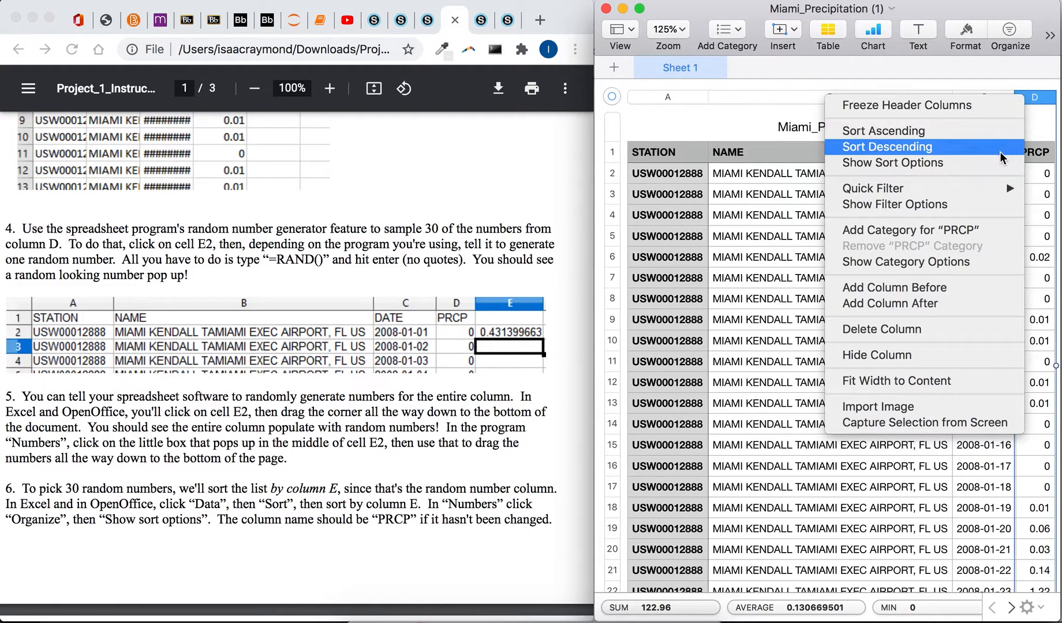
{"action": "left_click", "coordinate": [965, 305]}
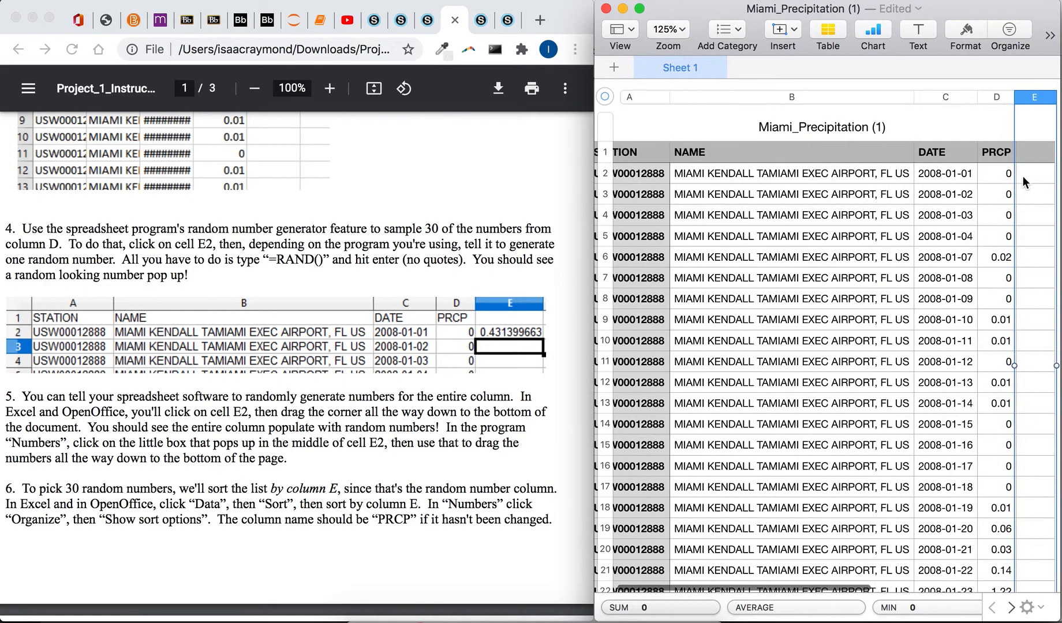
- Enter the formula =RAND() in cell E2 of the new column
{"action": "left_click", "coordinate": [1029, 176]}
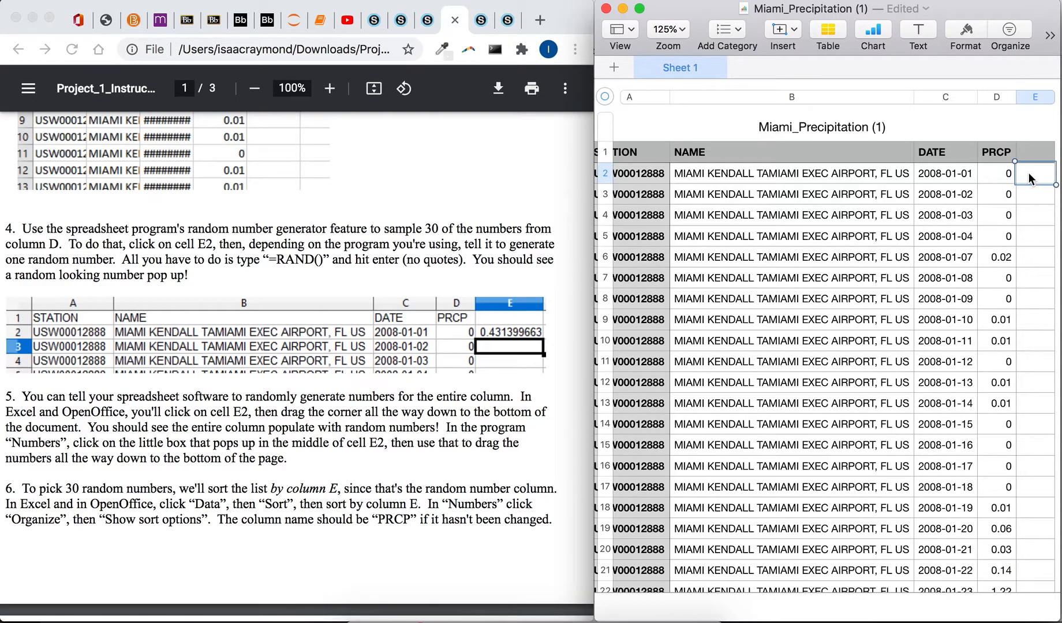
{"action": "key", "text": "equal"}
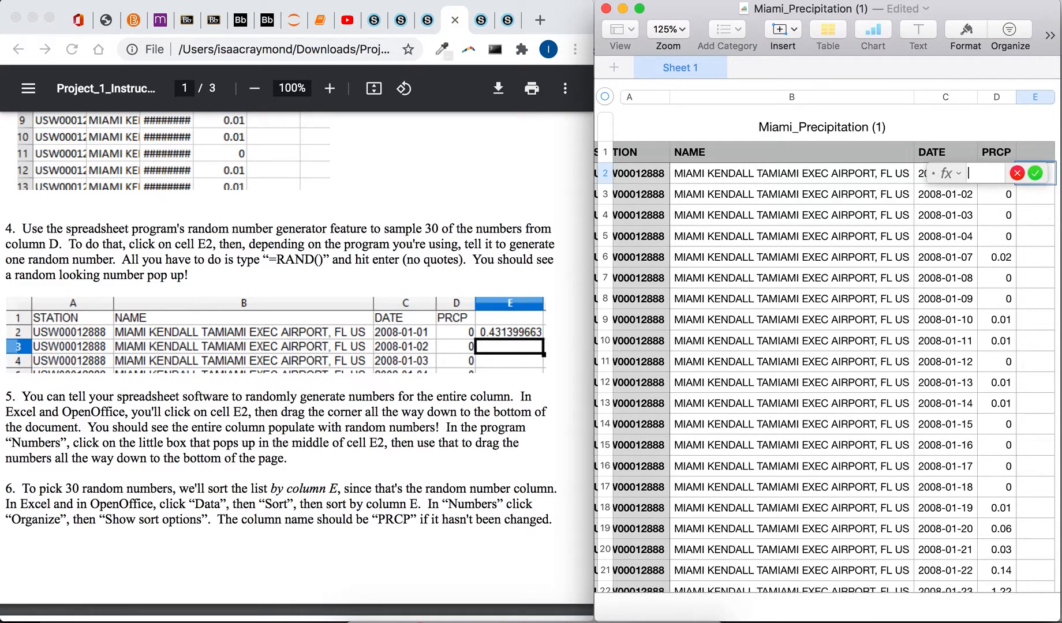
{"action": "type", "text": "RAND()"}
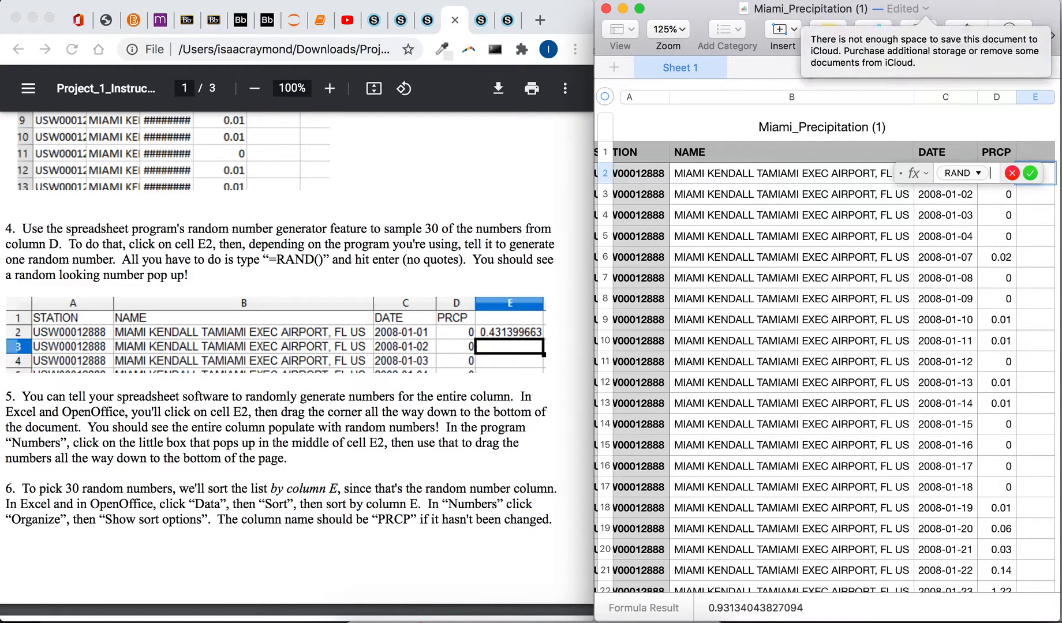
{"action": "key", "text": "Return"}
- Fill the RAND formula from E2 down column E to the last data row, 942
{"action": "left_click", "coordinate": [1037, 176]}
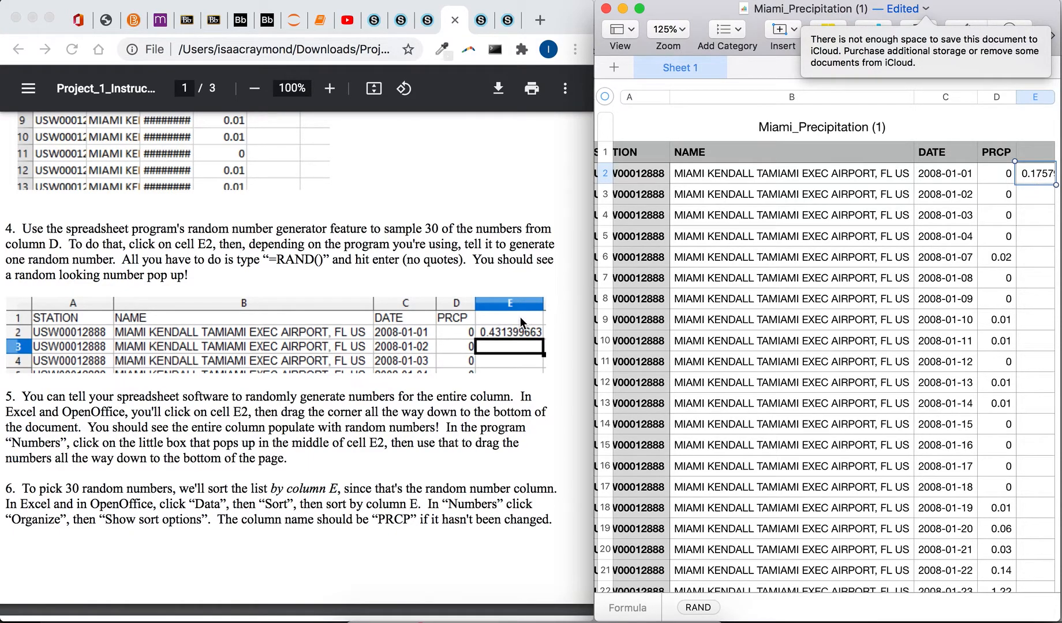
{"action": "scroll", "coordinate": [521, 317], "scroll_direction": "down", "scroll_amount": 2}
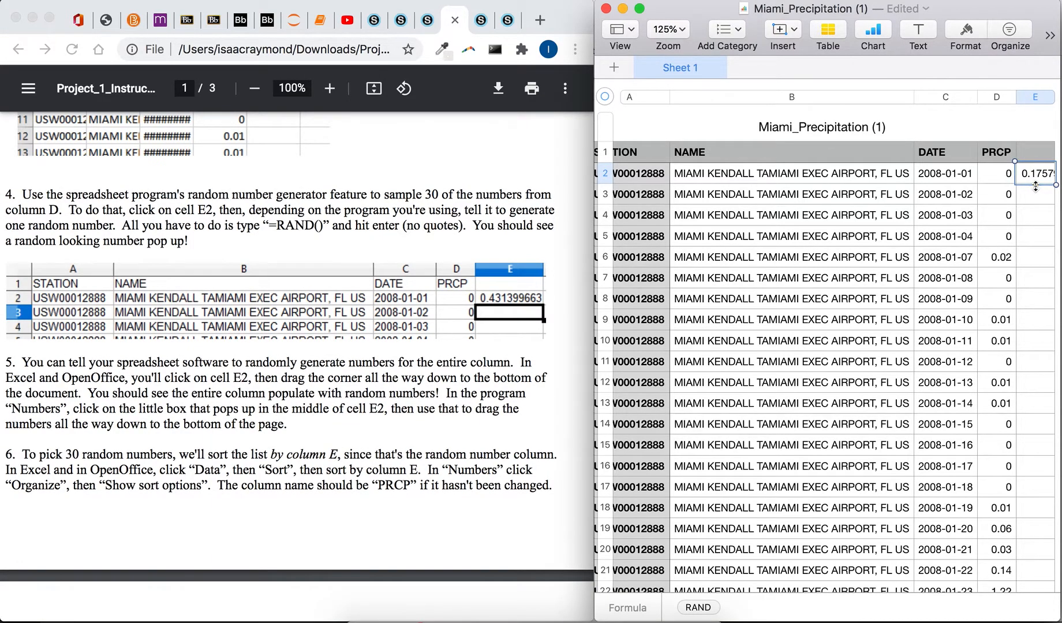
{"action": "left_click_drag", "start_coordinate": [1036, 186], "coordinate": [1039, 294]}
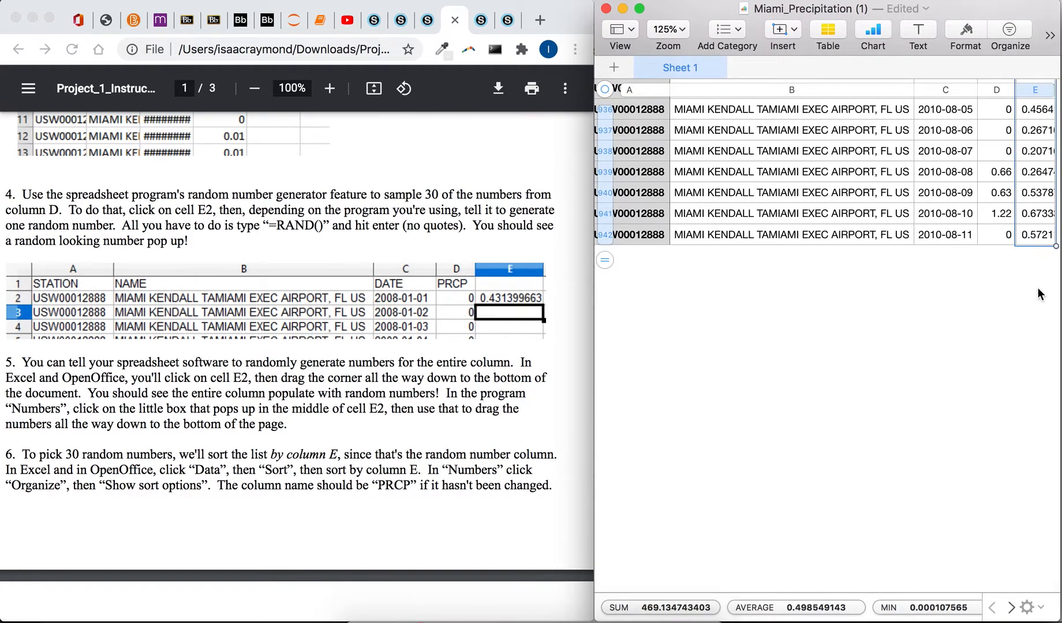
{"action": "scroll", "coordinate": [1037, 299], "scroll_direction": "up", "scroll_amount": 20}
{"action": "scroll", "coordinate": [1035, 303], "scroll_direction": "up", "scroll_amount": 20}
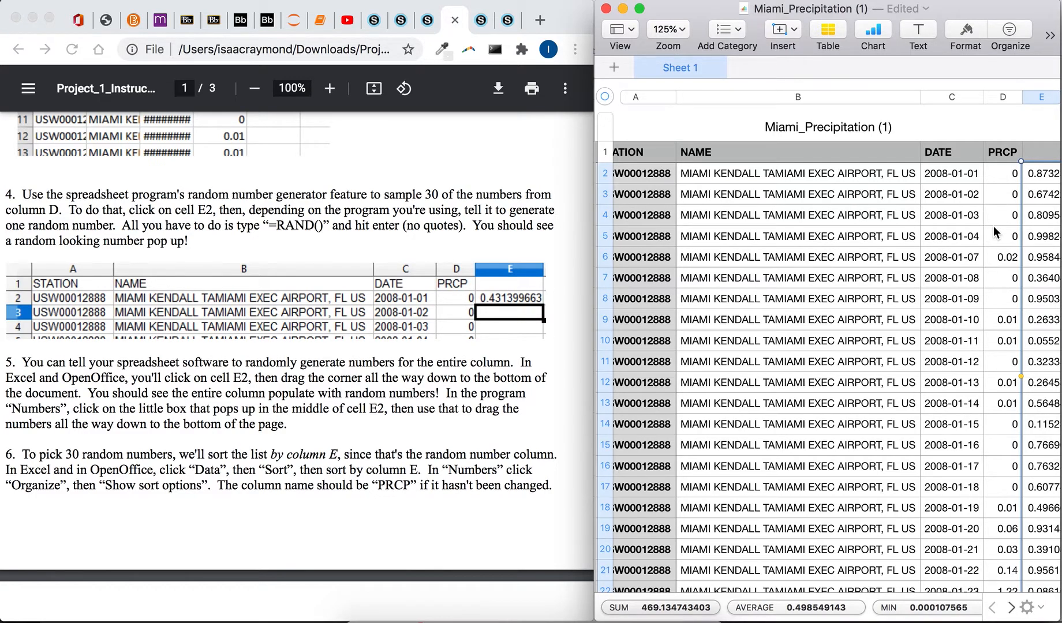
{"action": "scroll", "coordinate": [1014, 227], "scroll_direction": "right", "scroll_amount": 2}
{"action": "left_click", "coordinate": [1008, 215]}
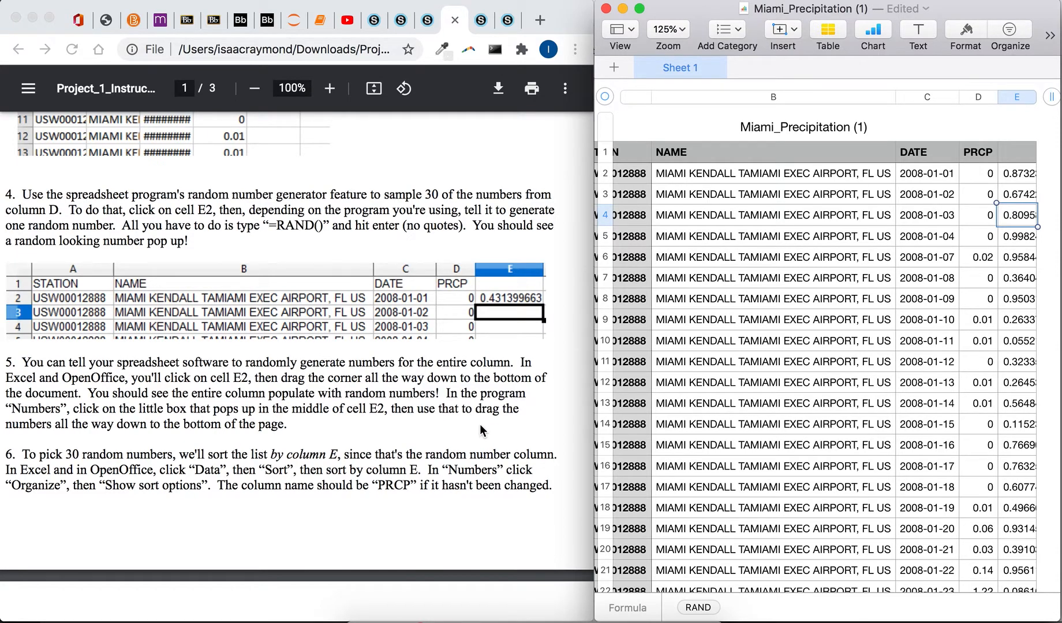
- Check direction 6 and sort the precipitation table in descending order by the random numbers in column E
{"action": "scroll", "coordinate": [480, 424], "scroll_direction": "down", "scroll_amount": 3}
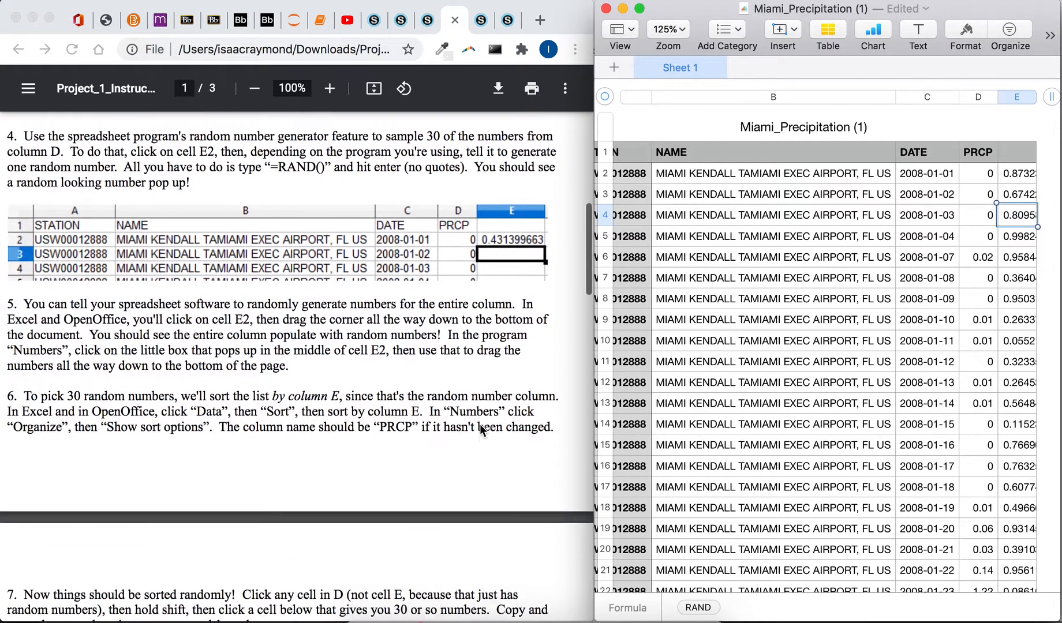
{"action": "scroll", "coordinate": [480, 424], "scroll_direction": "down", "scroll_amount": 1}
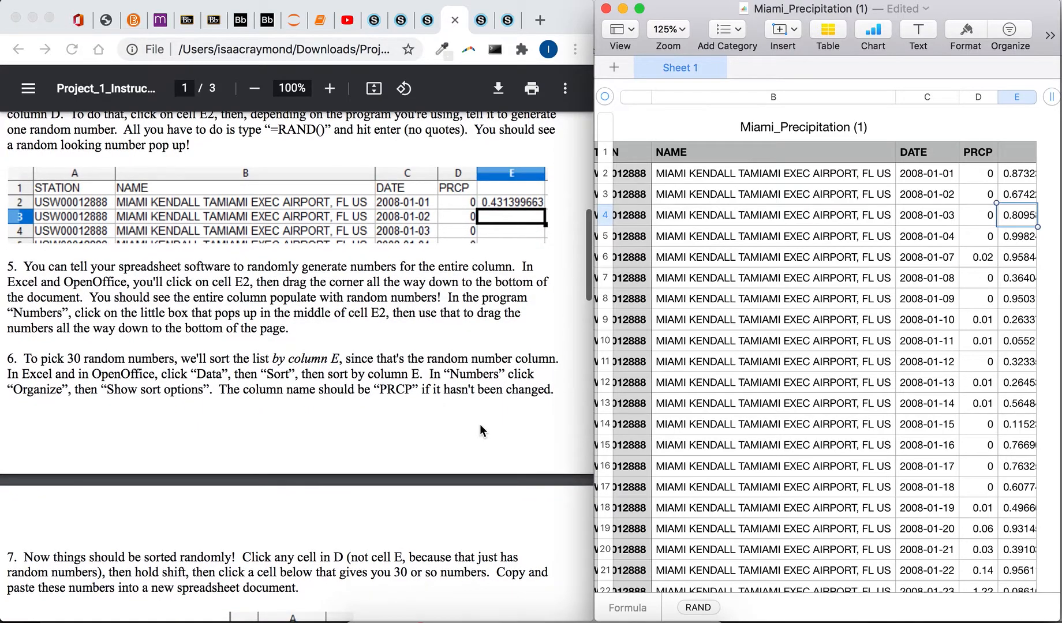
{"action": "left_click", "coordinate": [1011, 161]}
{"action": "left_click", "coordinate": [1006, 94]}
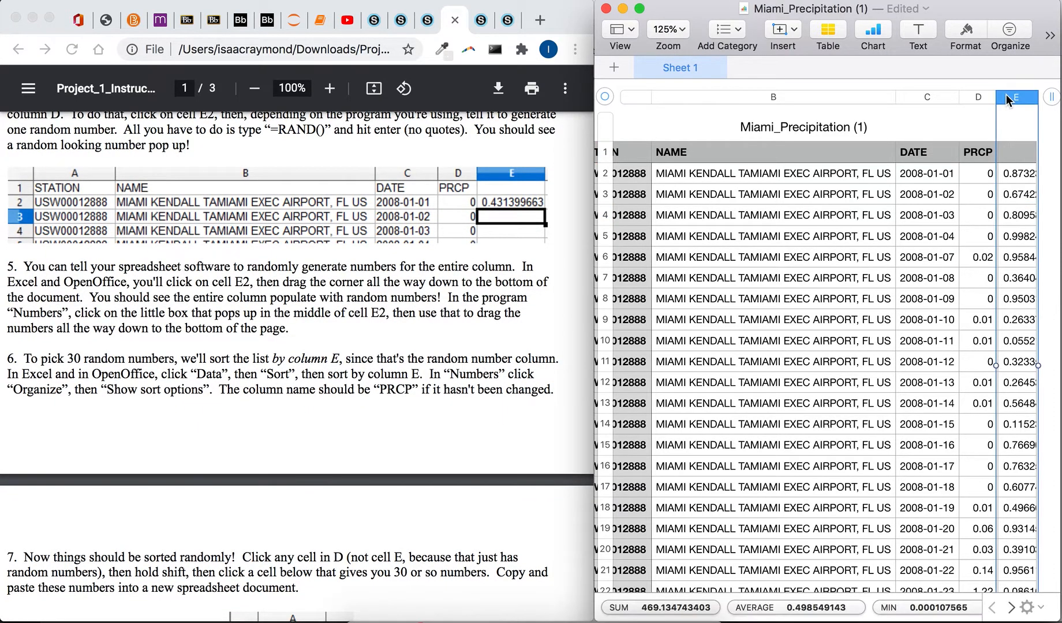
{"action": "left_click", "coordinate": [1009, 93]}
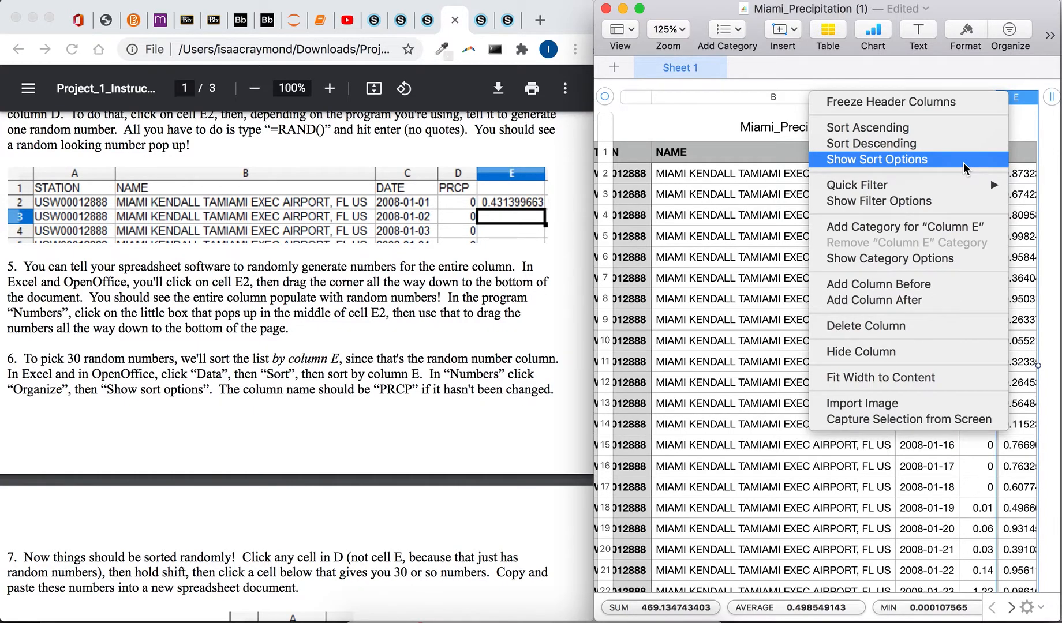
{"action": "left_click", "coordinate": [935, 143]}
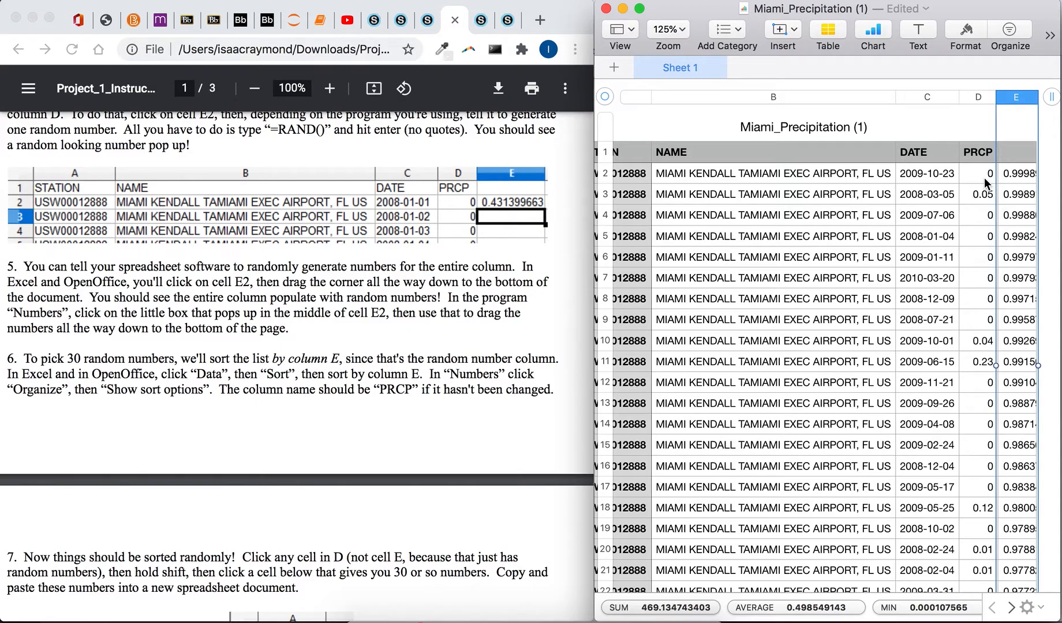
- Sort the table in ascending order by column E, and return it to descending order
{"action": "right_click", "coordinate": [1014, 96]}
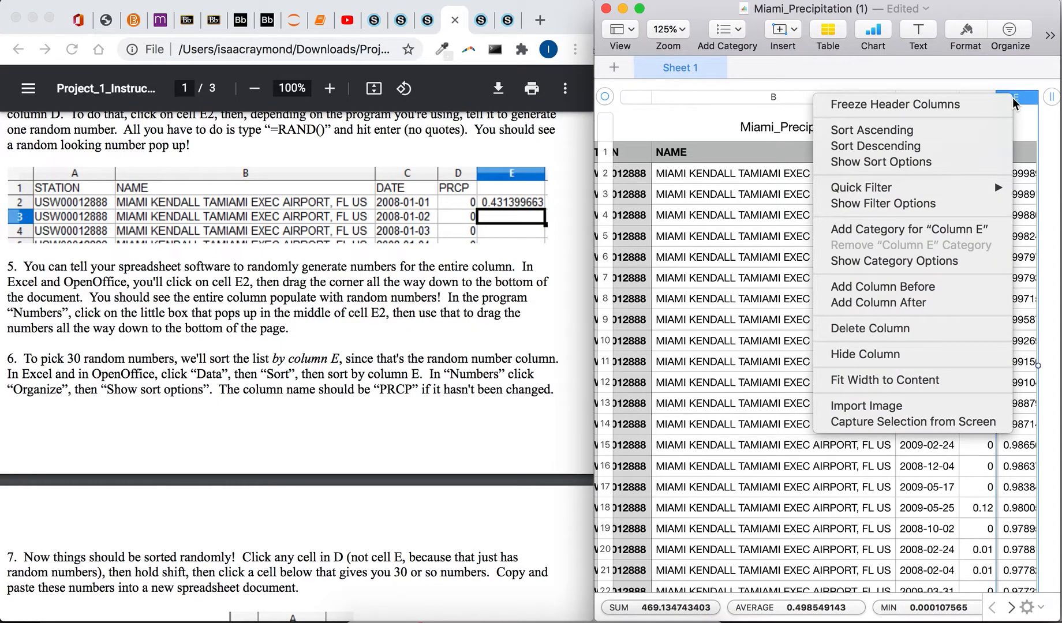
{"action": "left_click", "coordinate": [966, 136]}
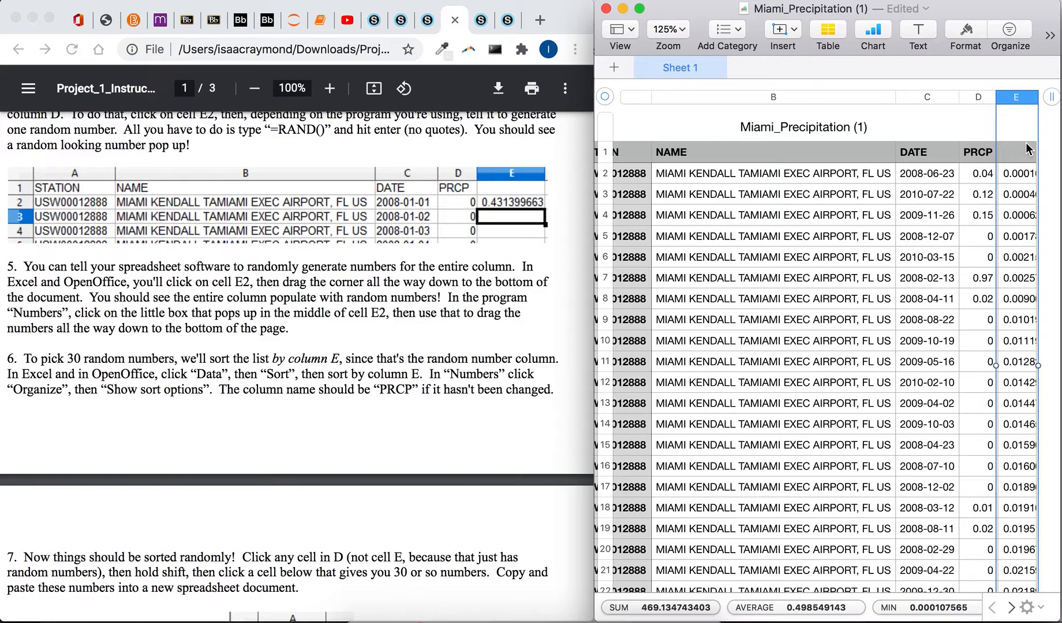
{"action": "right_click", "coordinate": [1009, 99]}
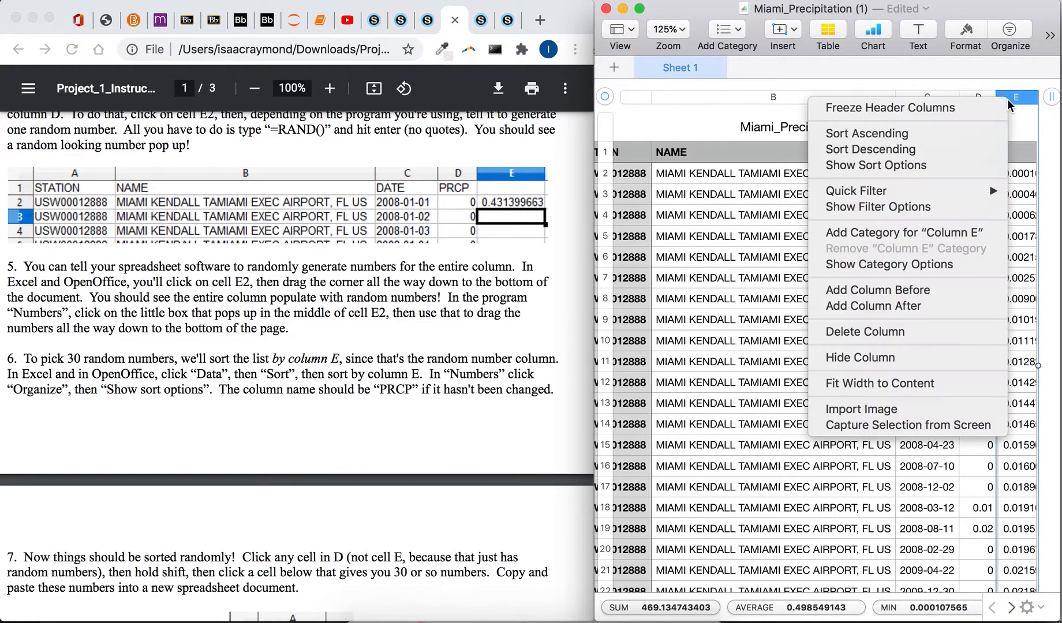
{"action": "left_click", "coordinate": [950, 145]}
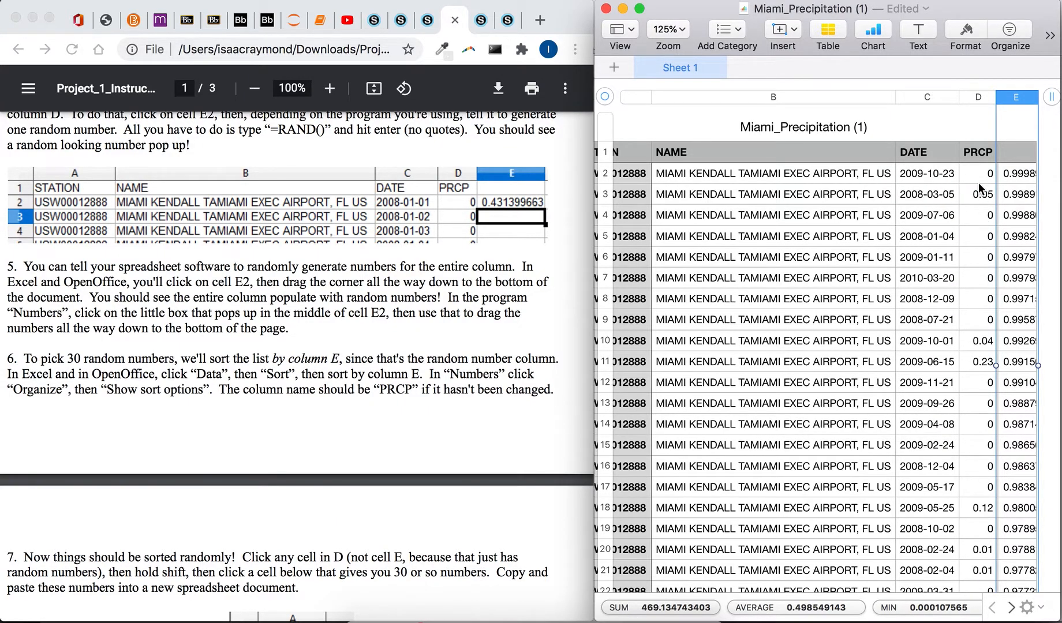
- Step down through the randomly ordered PRCP values in column D, starting from cell D2
{"action": "left_click", "coordinate": [981, 180]}
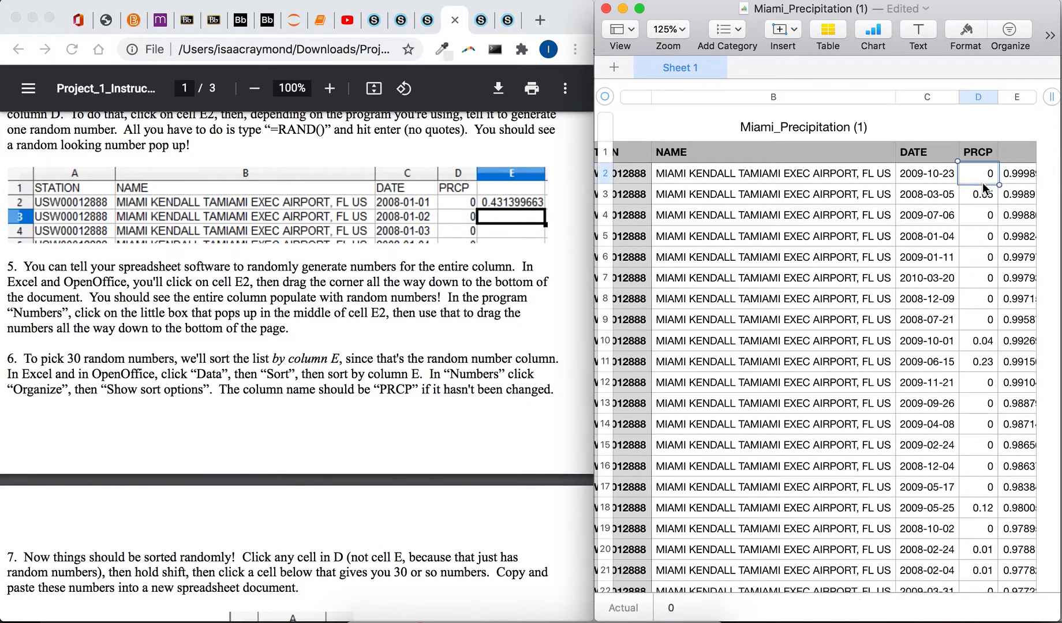
{"action": "key", "text": "Down"}
{"action": "key", "text": "Down"}
{"action": "key", "text": "Down"}
{"action": "key", "text": "Down"}
{"action": "key", "text": "Down"}
{"action": "key", "text": "Down"}
{"action": "key", "text": "Down"}
{"action": "key", "text": "Down"}
{"action": "key", "text": "Down"}
{"action": "key", "text": "Down"}
{"action": "key", "text": "Down"}
{"action": "key", "text": "Down"}
{"action": "key", "text": "Down"}
{"action": "key", "text": "Down"}
{"action": "key", "text": "Down"}
{"action": "key", "text": "Down"}
{"action": "key", "text": "Down"}
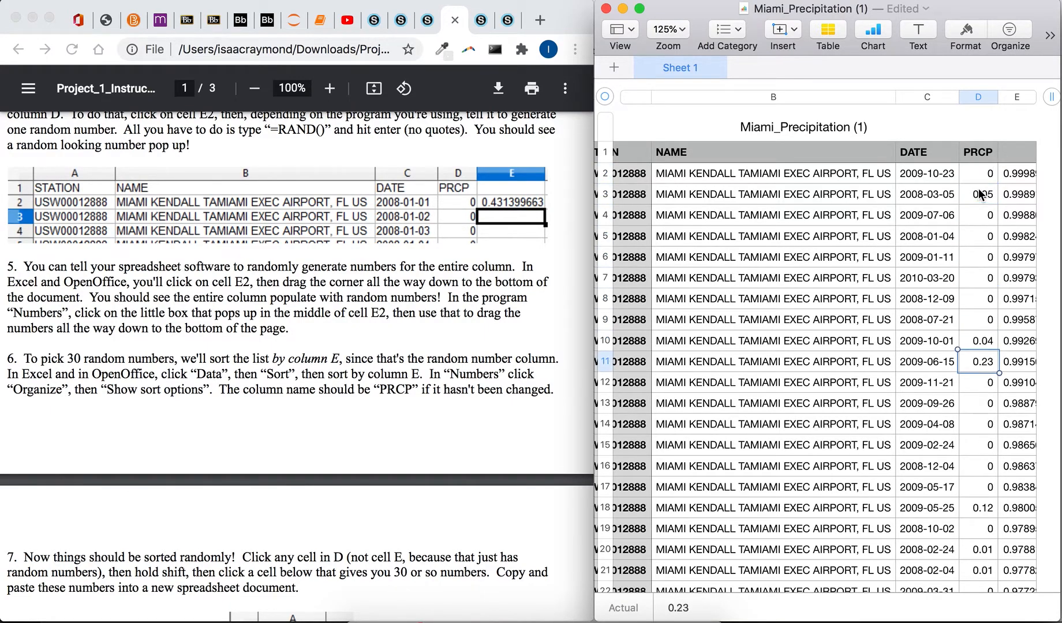
{"action": "key", "text": "Down"}
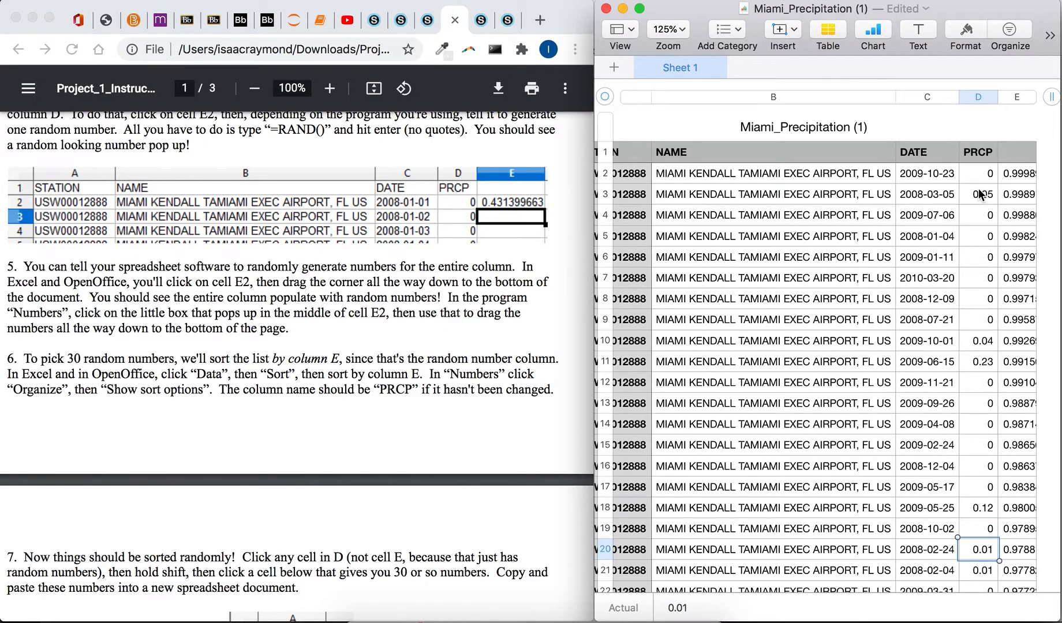
- Check direction 7 and select the 30 precipitation values from D2 to D31
{"action": "scroll", "coordinate": [496, 354], "scroll_direction": "down", "scroll_amount": 2}
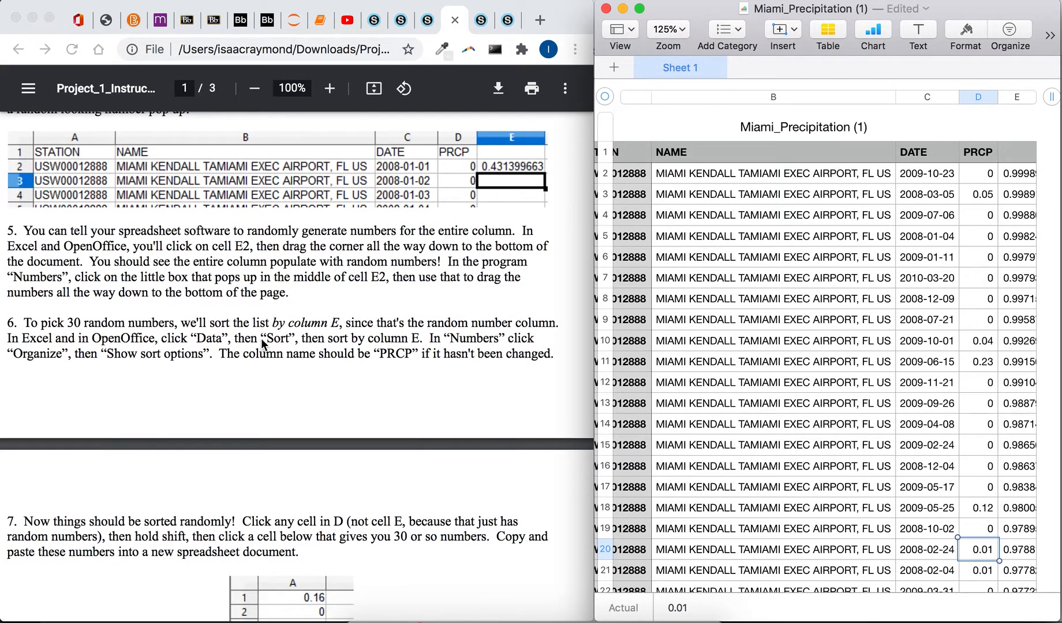
{"action": "scroll", "coordinate": [357, 363], "scroll_direction": "down", "scroll_amount": 1}
{"action": "left_click", "coordinate": [973, 183]}
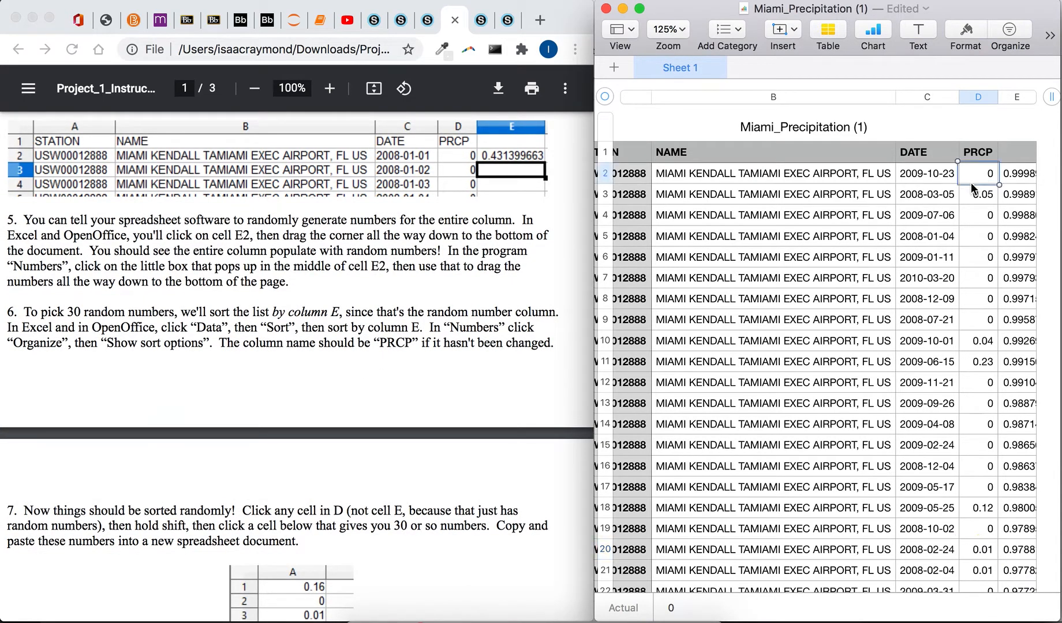
{"action": "scroll", "coordinate": [993, 277], "scroll_direction": "down", "scroll_amount": 5}
{"action": "scroll", "coordinate": [994, 298], "scroll_direction": "down", "scroll_amount": 7}
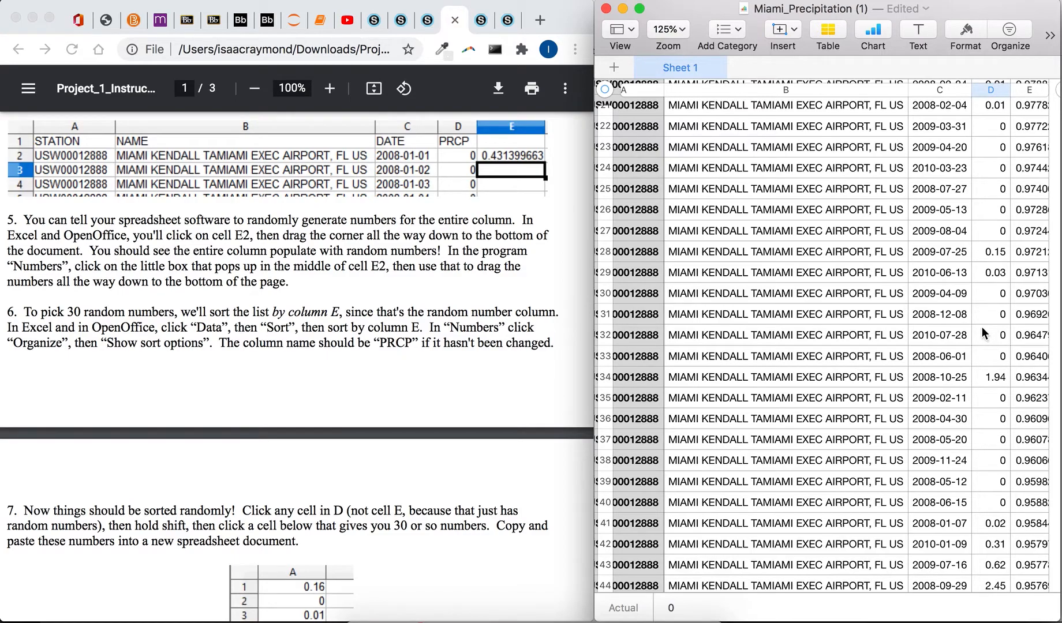
{"action": "left_click", "coordinate": [994, 316], "text": "shift"}
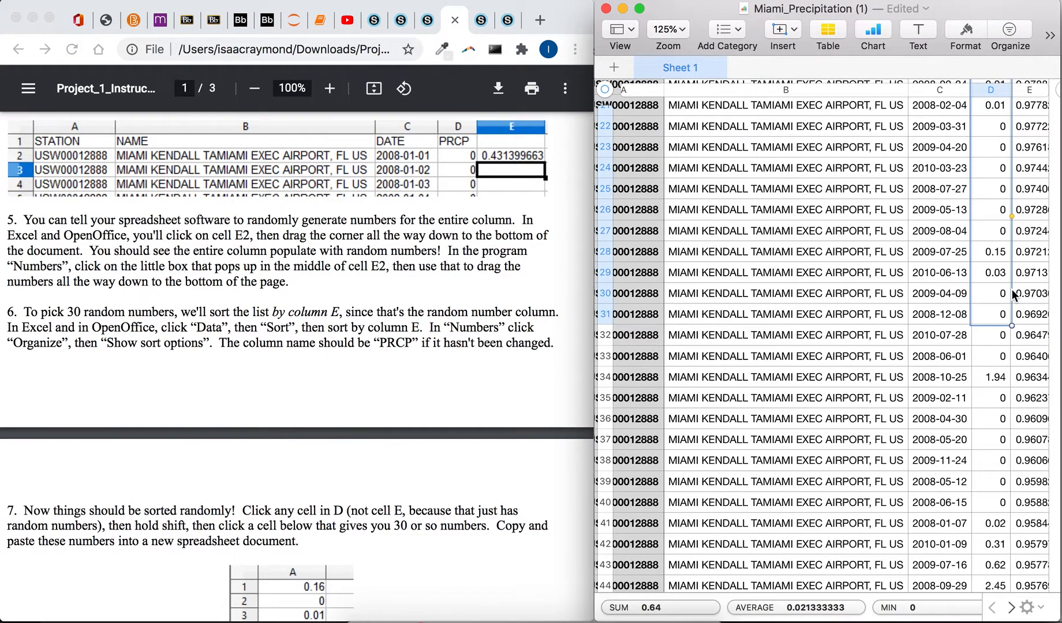
{"action": "scroll", "coordinate": [1008, 300], "scroll_direction": "up", "scroll_amount": 10}
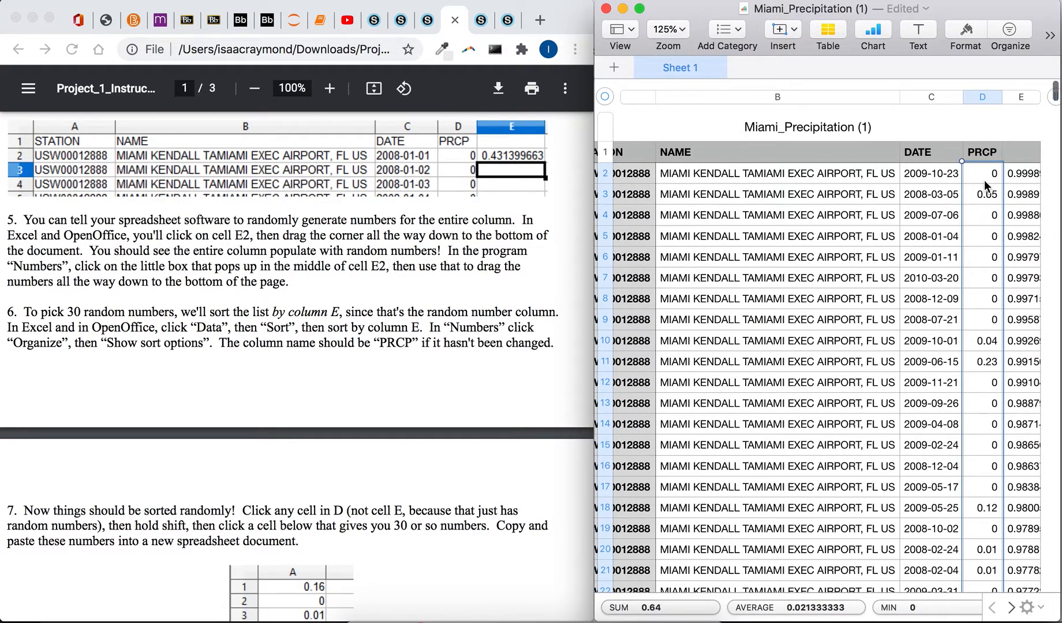
- Reselect the range D2:D31 in the PRCP column and copy the 30 sample values
{"action": "left_click", "coordinate": [983, 183]}
{"action": "scroll", "coordinate": [985, 278], "scroll_direction": "down", "scroll_amount": 3}
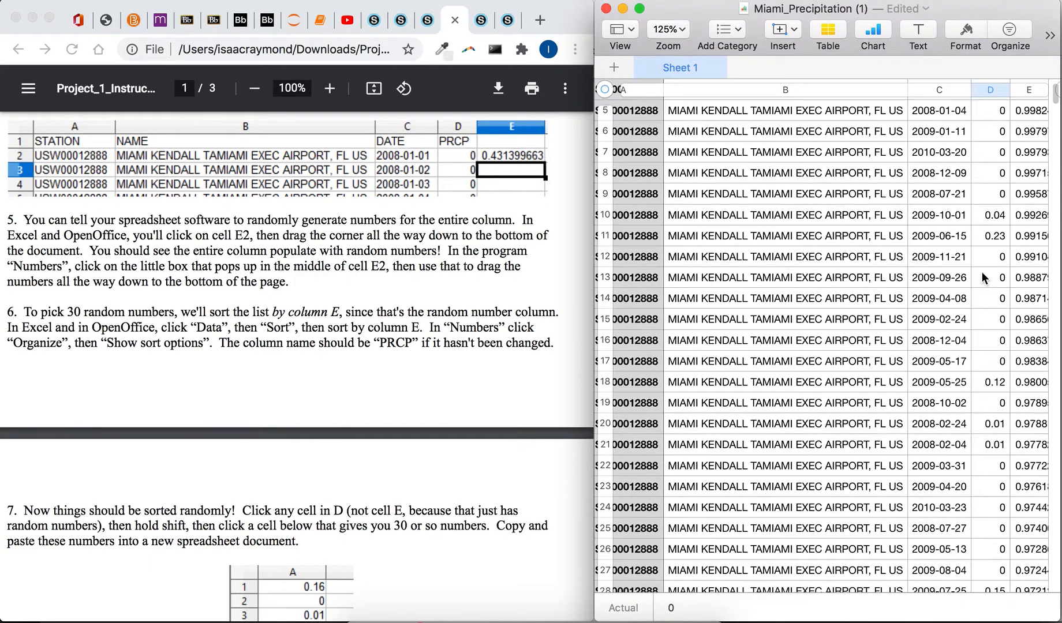
{"action": "scroll", "coordinate": [985, 279], "scroll_direction": "down", "scroll_amount": 3}
{"action": "scroll", "coordinate": [1013, 404], "scroll_direction": "down", "scroll_amount": 2}
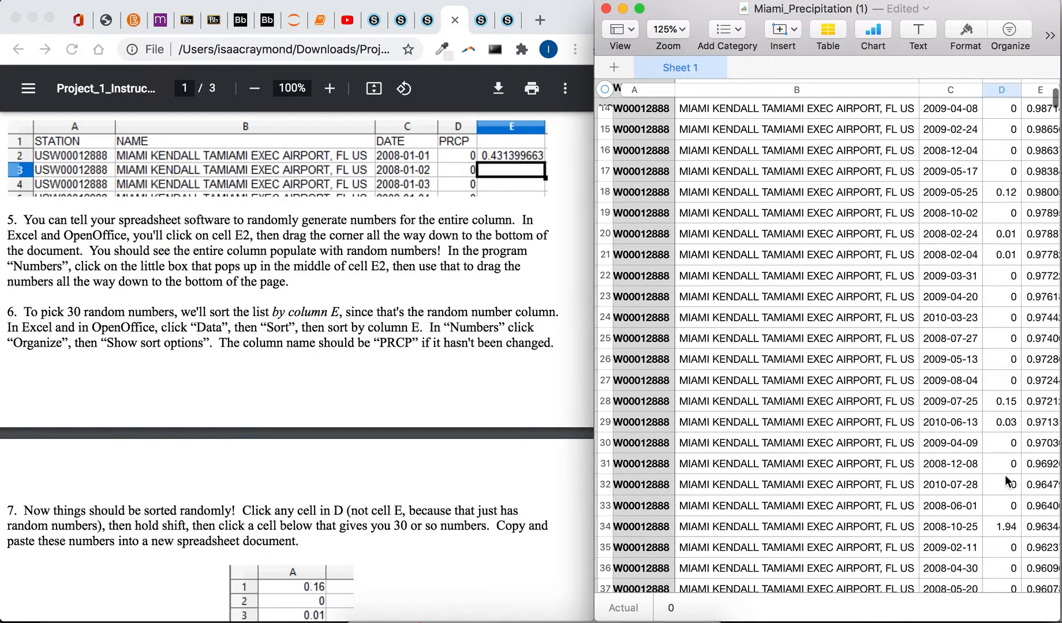
{"action": "left_click", "coordinate": [1007, 471], "text": "shift"}
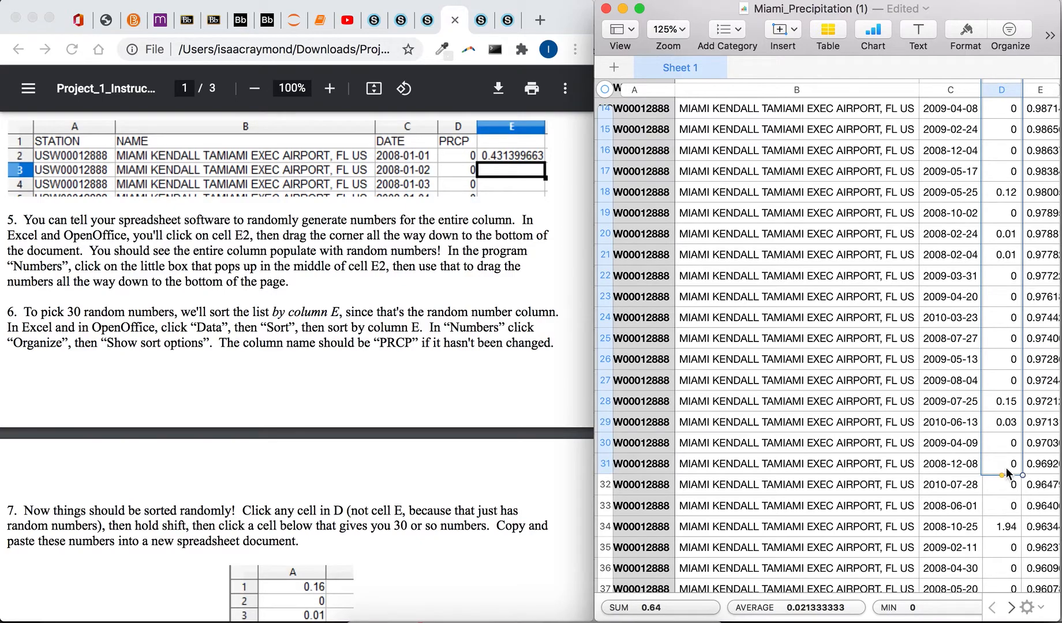
{"action": "right_click", "coordinate": [1011, 424]}
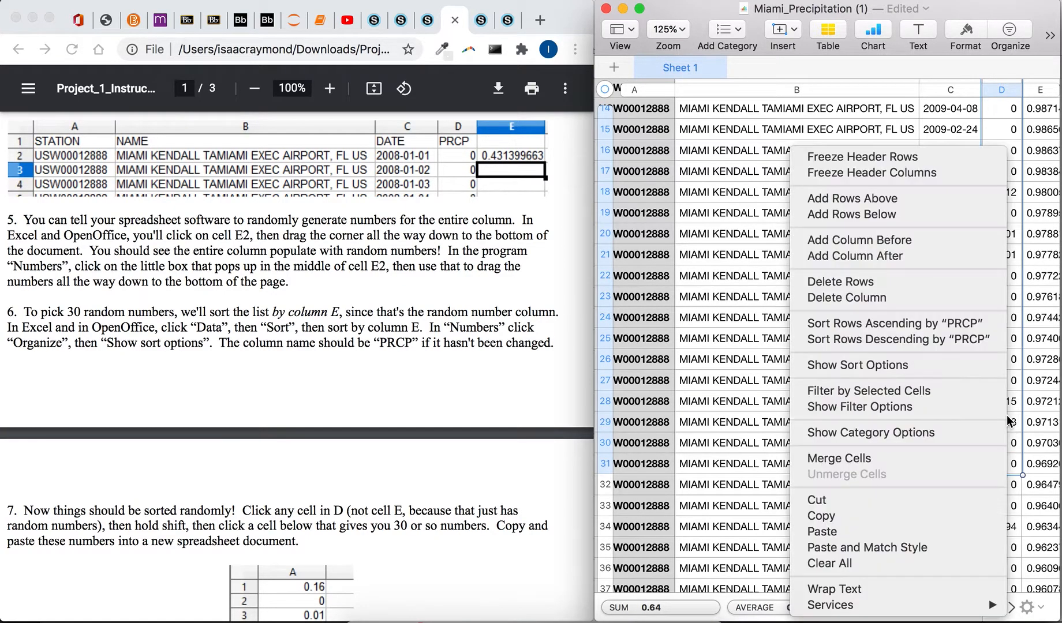
{"action": "left_click", "coordinate": [861, 517]}
- Add two empty columns after column E and paste the copied sample into column G from cell G2
{"action": "scroll", "coordinate": [1014, 340], "scroll_direction": "right", "scroll_amount": 3}
{"action": "scroll", "coordinate": [1015, 340], "scroll_direction": "up", "scroll_amount": 5}
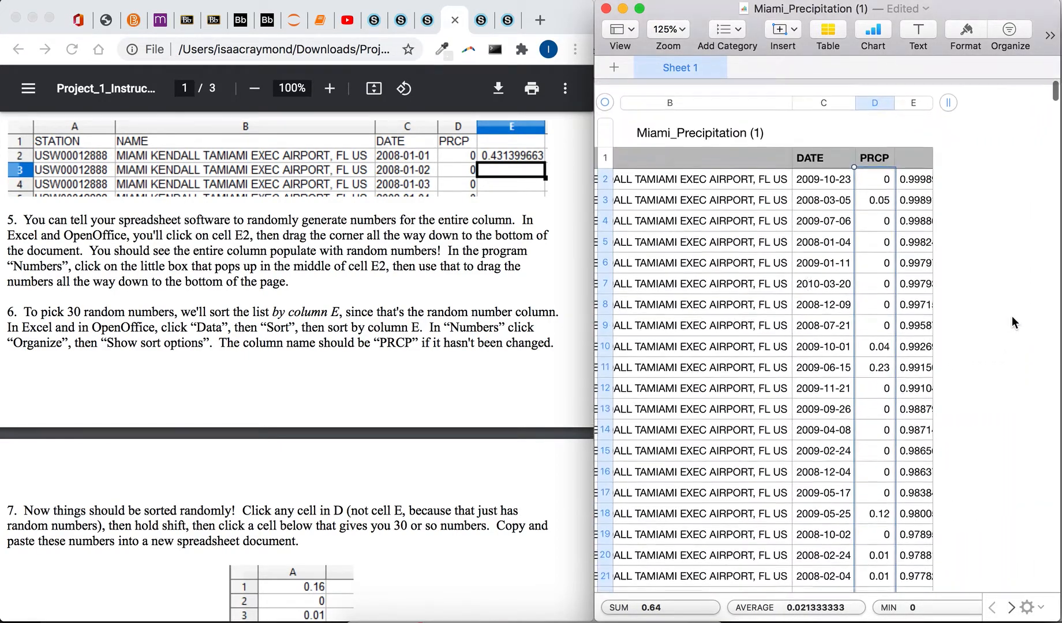
{"action": "left_click", "coordinate": [904, 101]}
{"action": "left_click", "coordinate": [905, 101]}
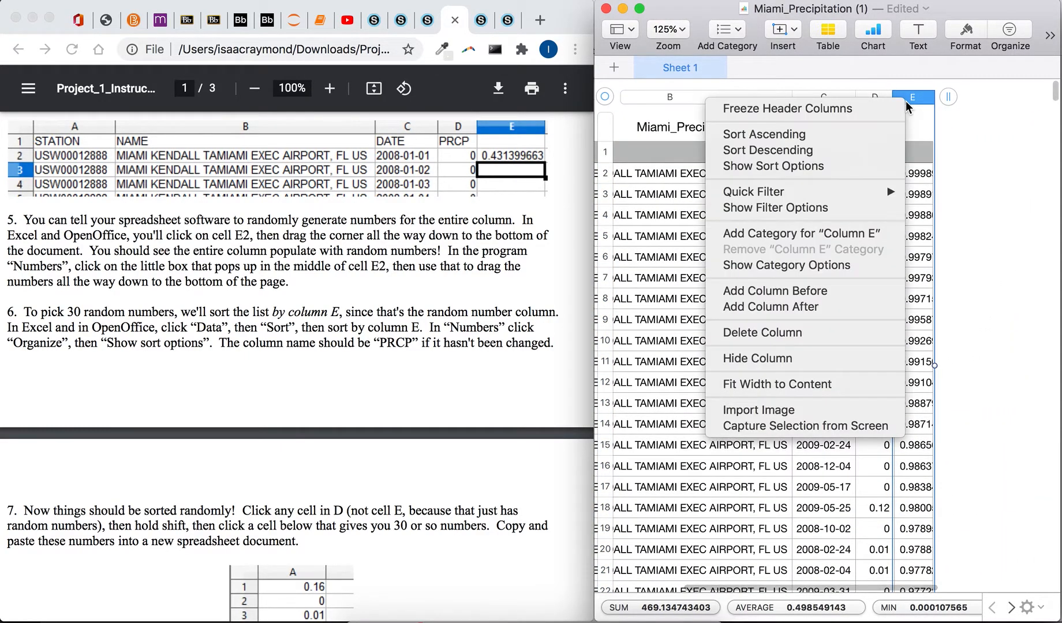
{"action": "left_click", "coordinate": [842, 308]}
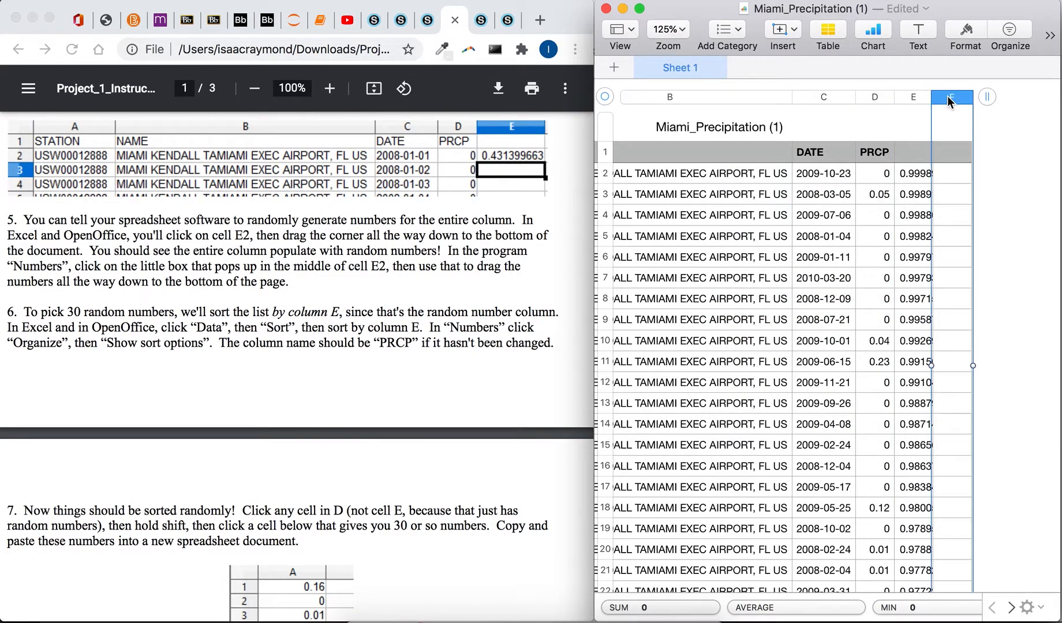
{"action": "right_click", "coordinate": [949, 97]}
{"action": "left_click", "coordinate": [884, 302]}
{"action": "left_click", "coordinate": [993, 175]}
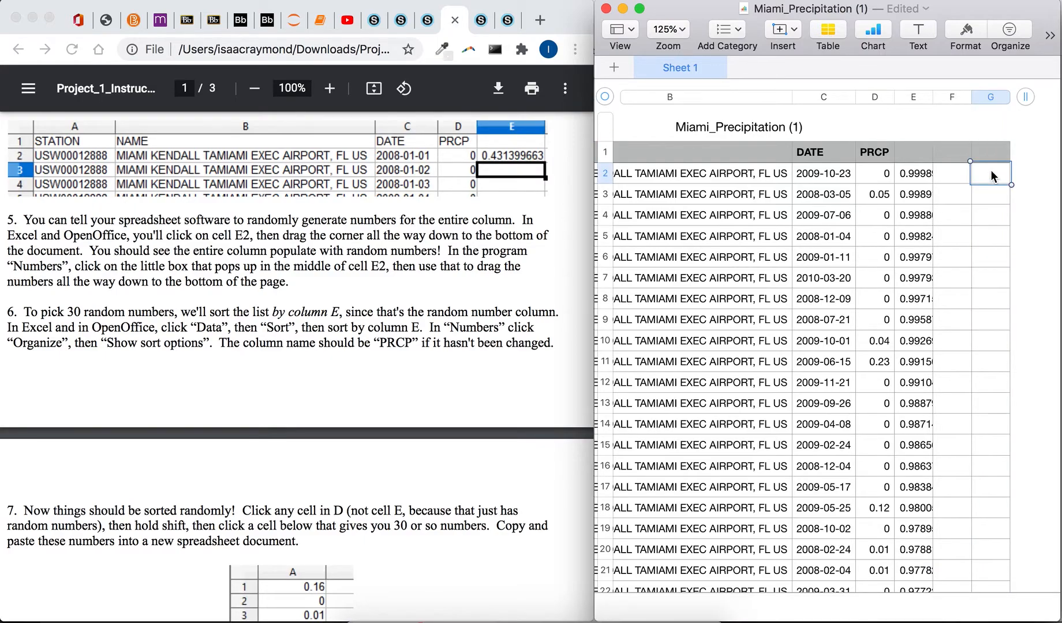
{"action": "key", "text": "super+v"}
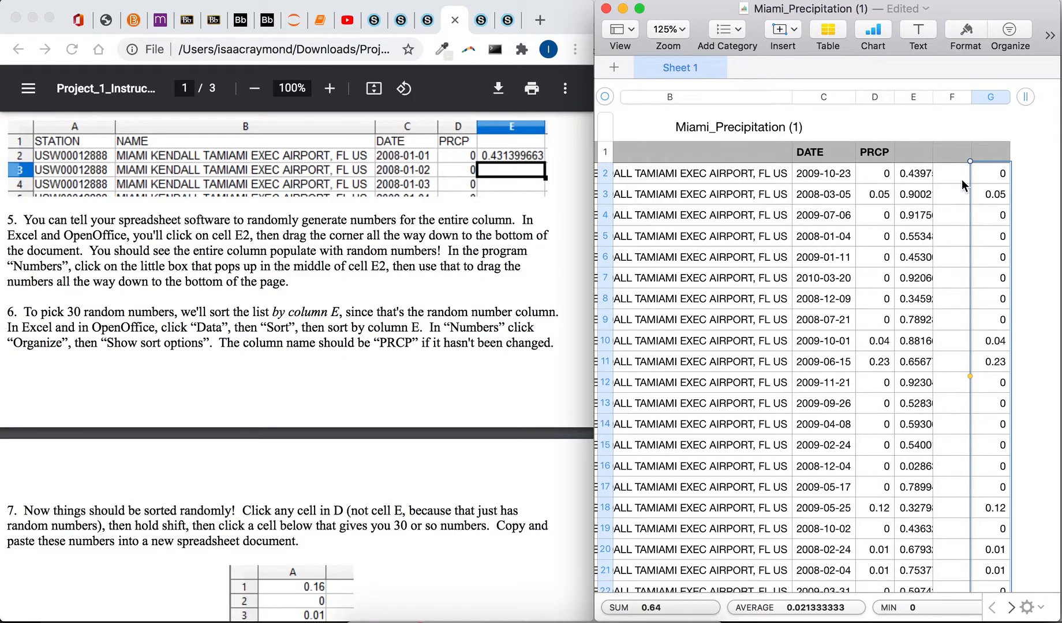
- Read tasks A to E on calculations and graphs in the project instructions, down to direction 8
{"action": "scroll", "coordinate": [467, 436], "scroll_direction": "down", "scroll_amount": 2}
{"action": "scroll", "coordinate": [465, 430], "scroll_direction": "down", "scroll_amount": 10}
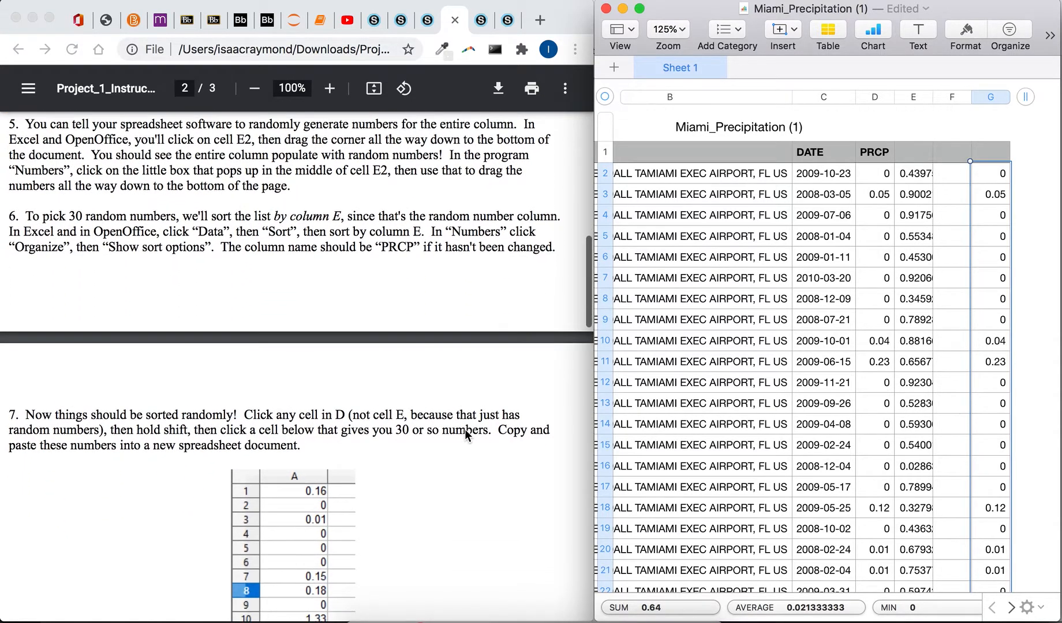
{"action": "scroll", "coordinate": [465, 428], "scroll_direction": "down", "scroll_amount": 2}
{"action": "scroll", "coordinate": [465, 429], "scroll_direction": "down", "scroll_amount": 5}
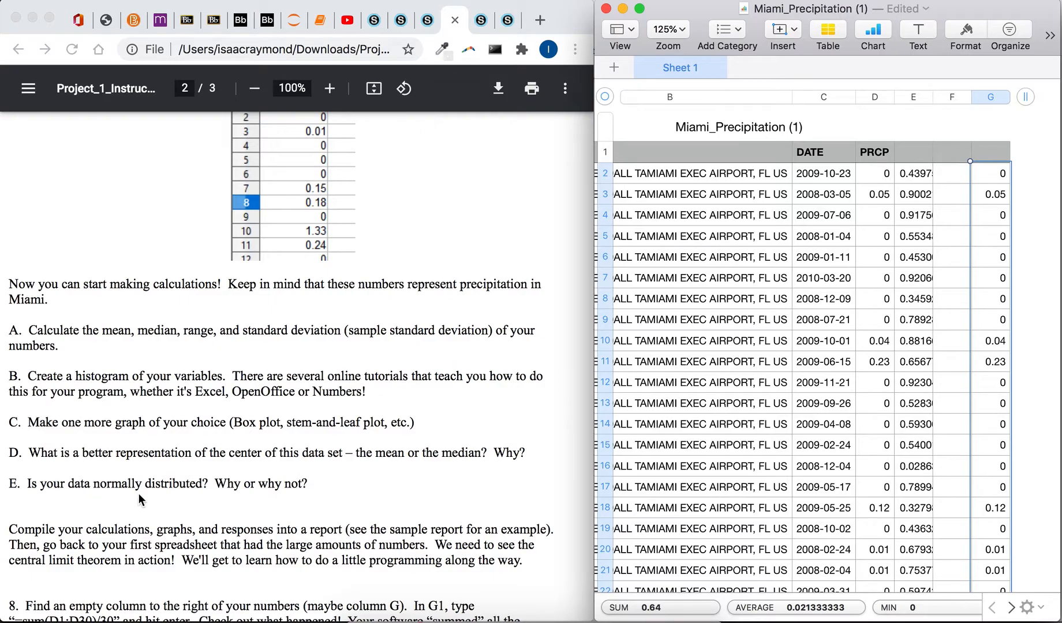
{"action": "scroll", "coordinate": [286, 490], "scroll_direction": "down", "scroll_amount": 4}
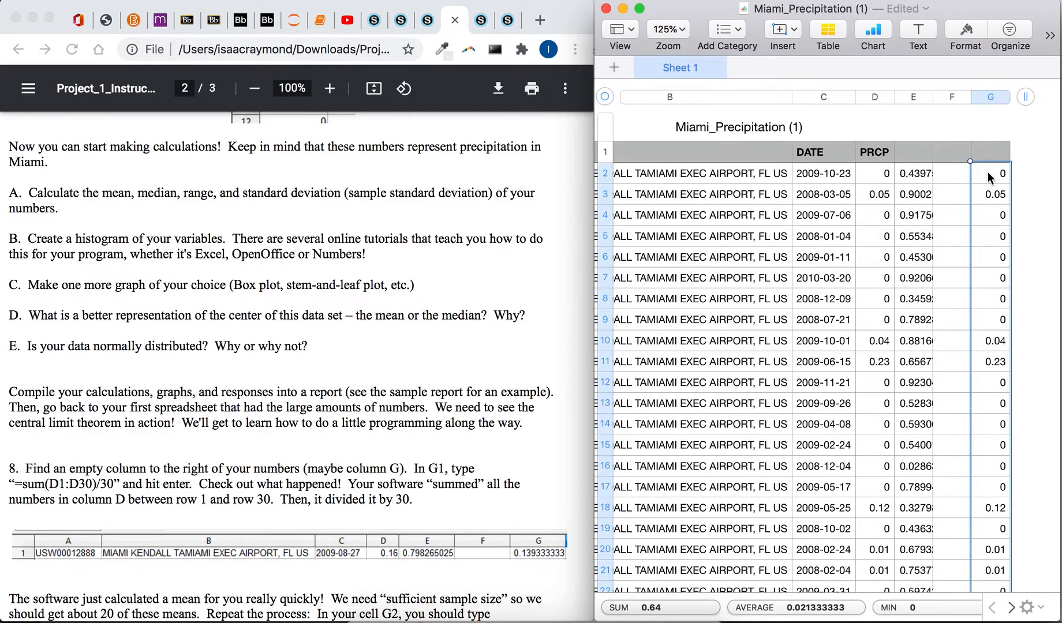
- Search the web in a new browser tab for "box plot generator from data"
{"action": "left_click", "coordinate": [541, 21]}
{"action": "type", "text": "box plog"}
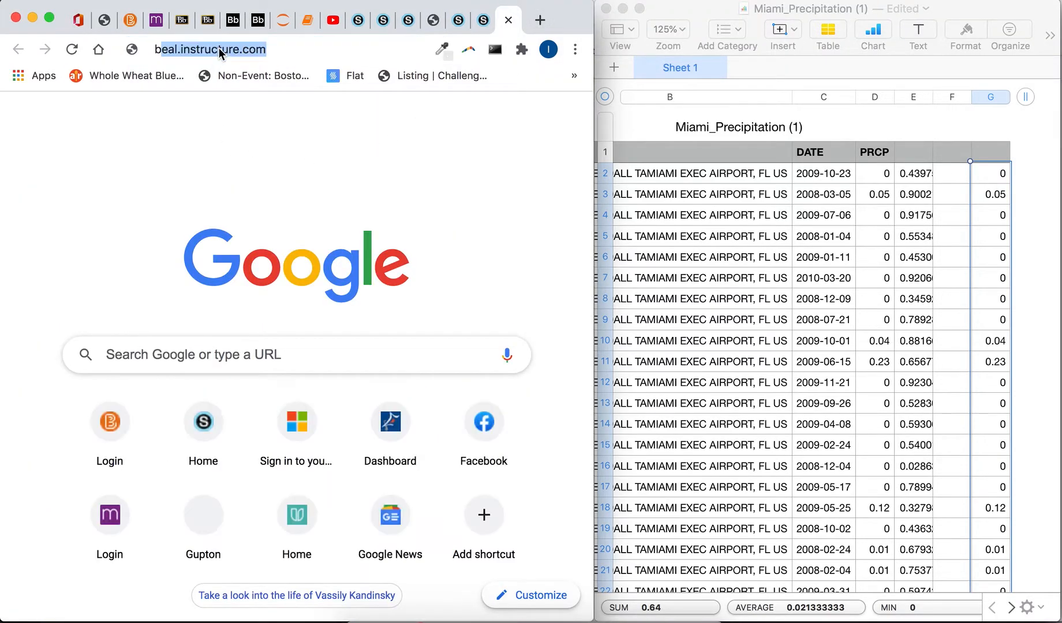
{"action": "key", "text": "BackSpace"}
{"action": "key", "text": "BackSpace"}
{"action": "type", "text": "t gener"}
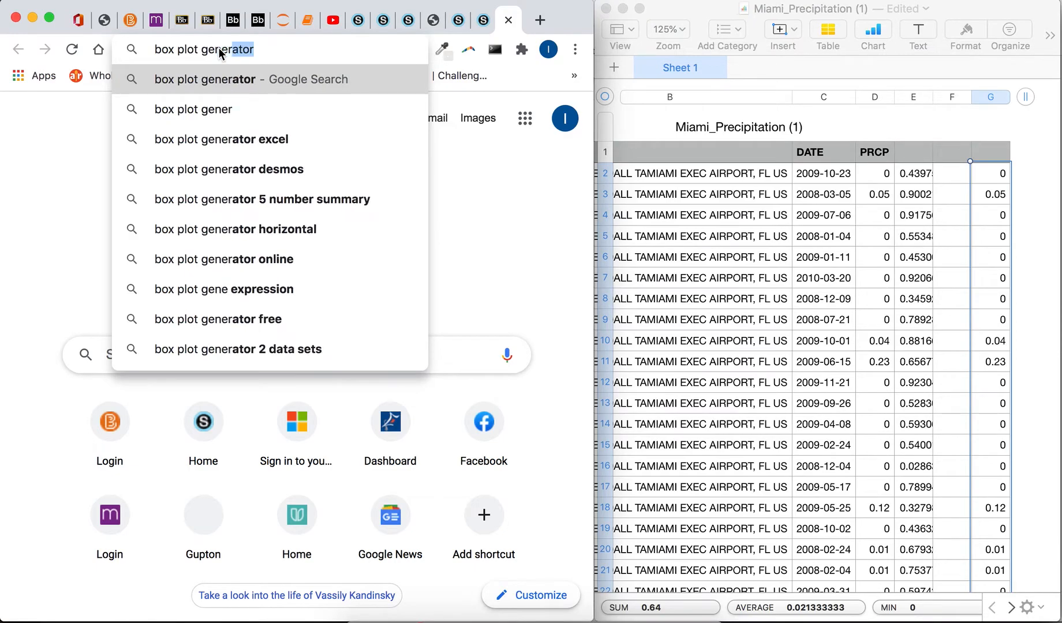
{"action": "type", "text": "ator from data"}
{"action": "key", "text": "Return"}
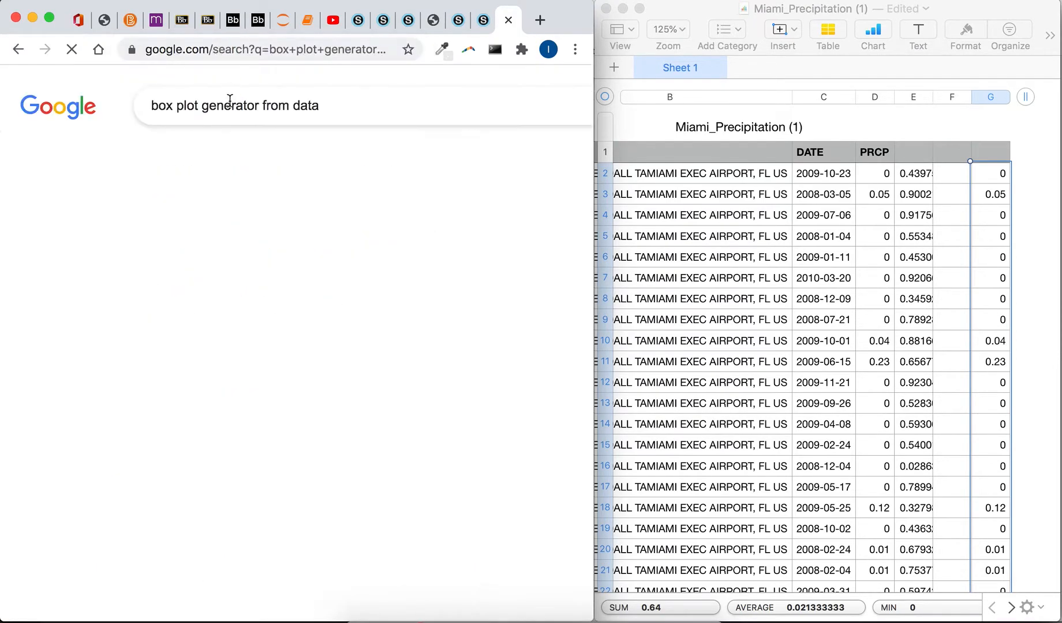
- Generate a box plot of the copied precipitation sample in the Alcula box plot calculator and review the resulting plot
{"action": "left_click", "coordinate": [254, 247]}
{"action": "left_click", "coordinate": [295, 345]}
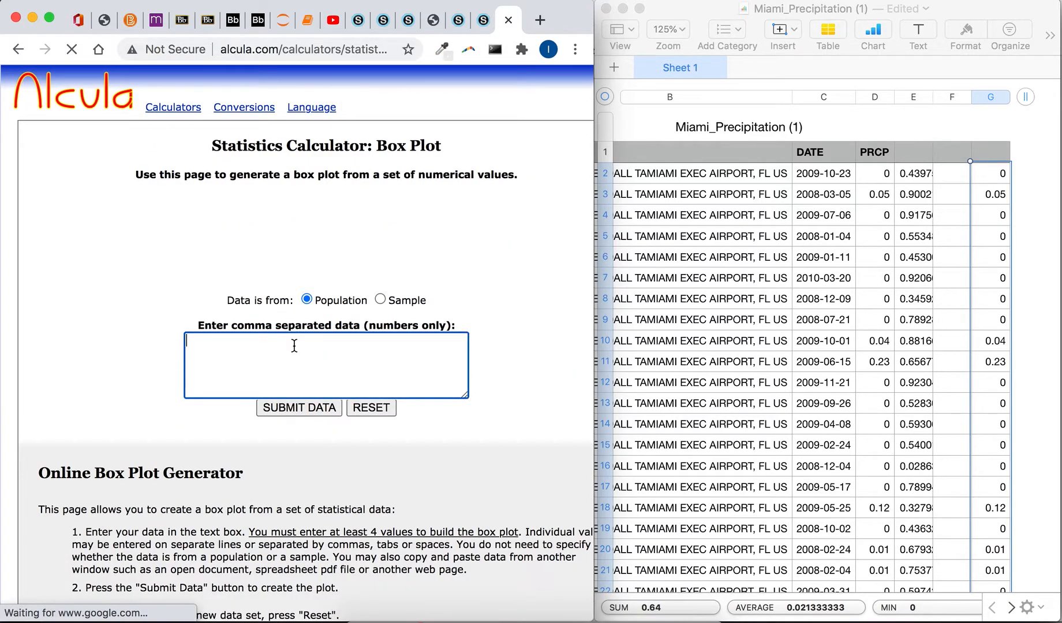
{"action": "key", "text": "super+v"}
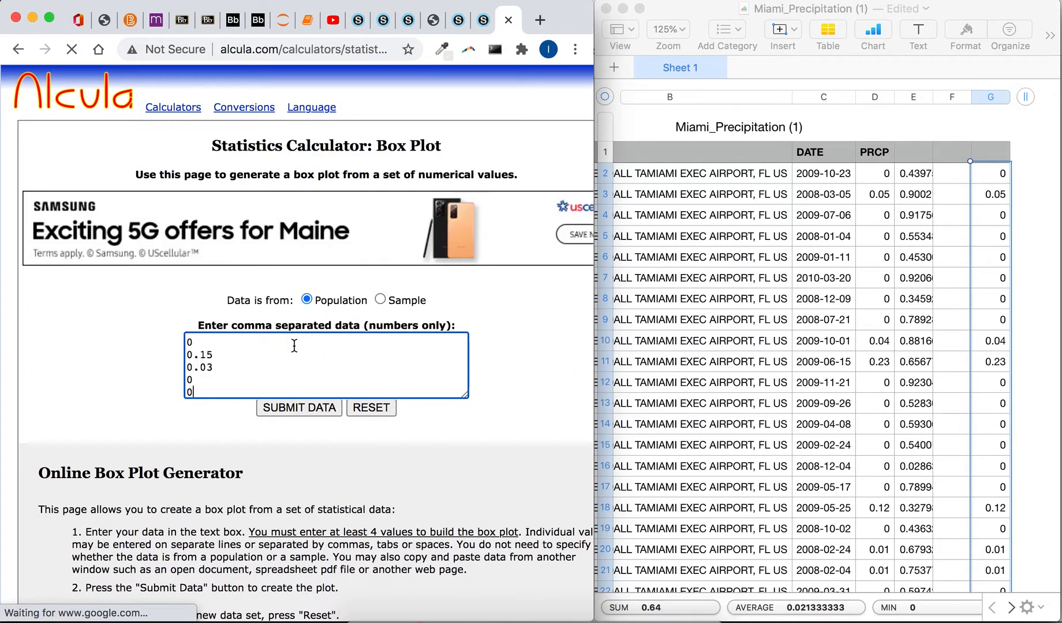
{"action": "left_click", "coordinate": [303, 408]}
{"action": "scroll", "coordinate": [304, 409], "scroll_direction": "down", "scroll_amount": 5}
{"action": "scroll", "coordinate": [303, 410], "scroll_direction": "down", "scroll_amount": 3}
{"action": "scroll", "coordinate": [305, 388], "scroll_direction": "up", "scroll_amount": 4}
{"action": "scroll", "coordinate": [511, 485], "scroll_direction": "up", "scroll_amount": 1}
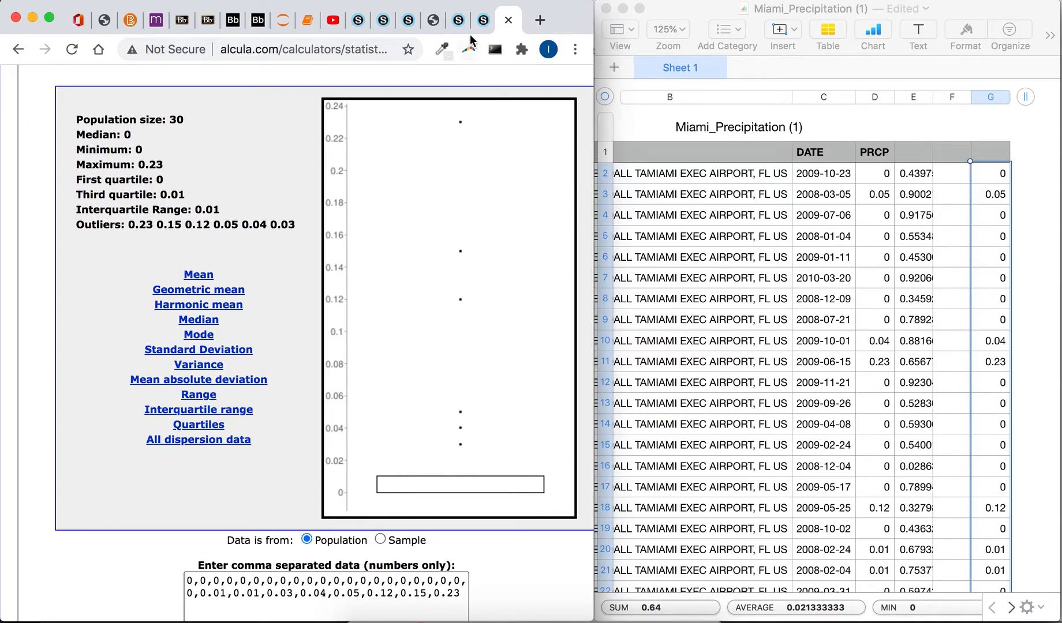
- Return to the project instructions and read direction 8 on calculating the sample means
{"action": "left_click", "coordinate": [434, 22]}
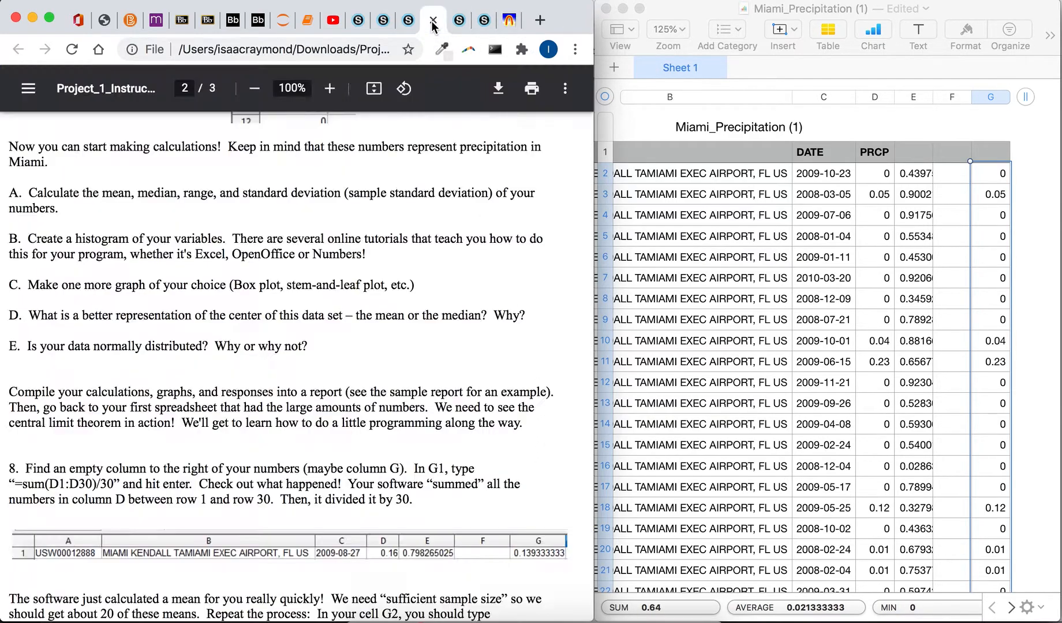
{"action": "scroll", "coordinate": [392, 297], "scroll_direction": "down", "scroll_amount": 3}
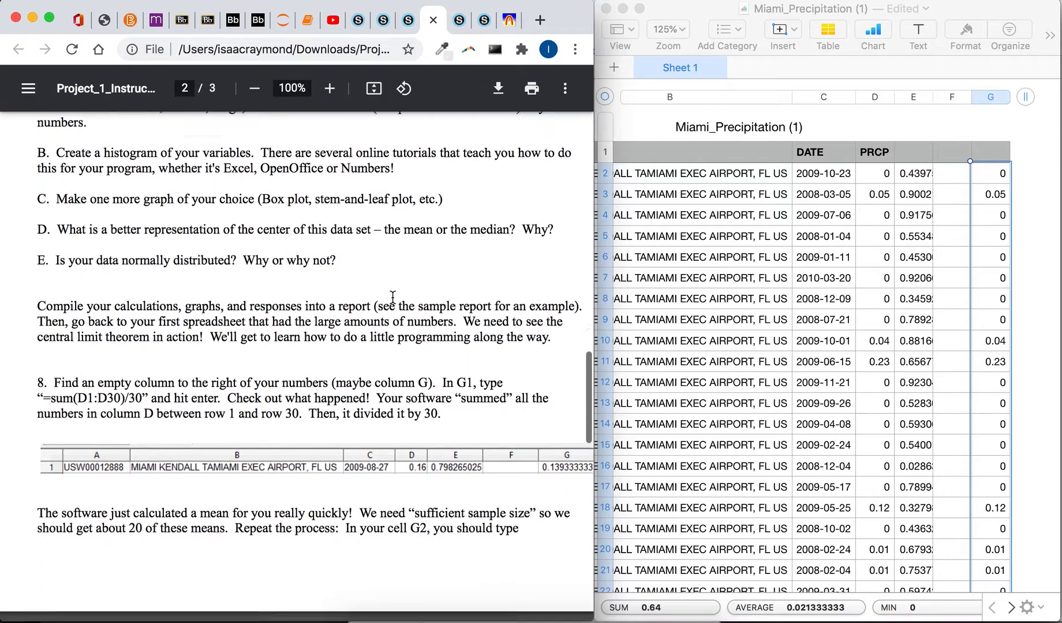
{"action": "scroll", "coordinate": [393, 297], "scroll_direction": "down", "scroll_amount": 2}
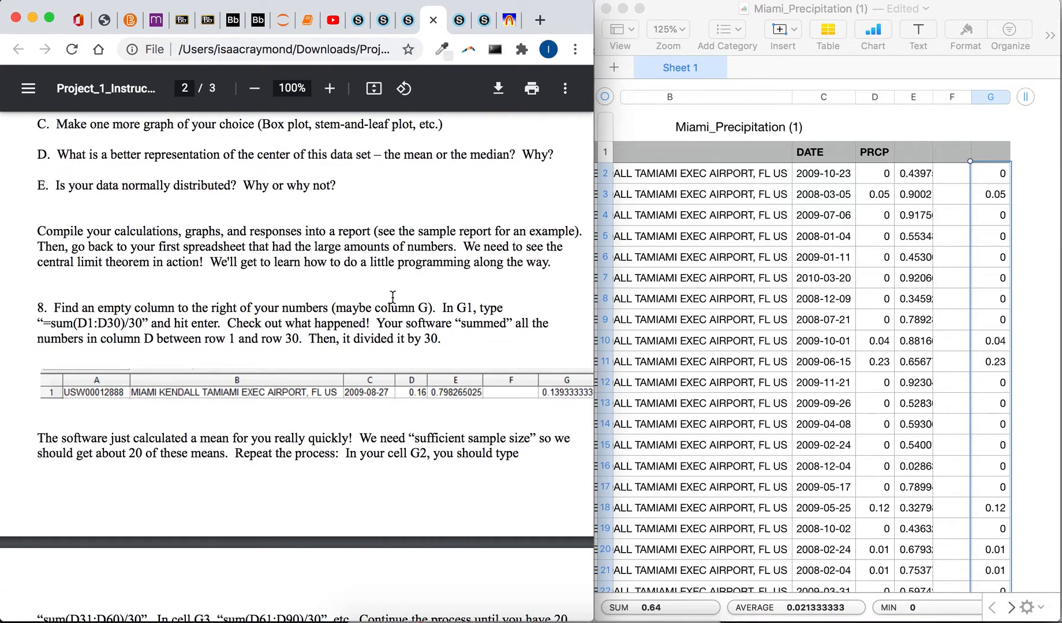
{"action": "scroll", "coordinate": [393, 298], "scroll_direction": "down", "scroll_amount": 2}
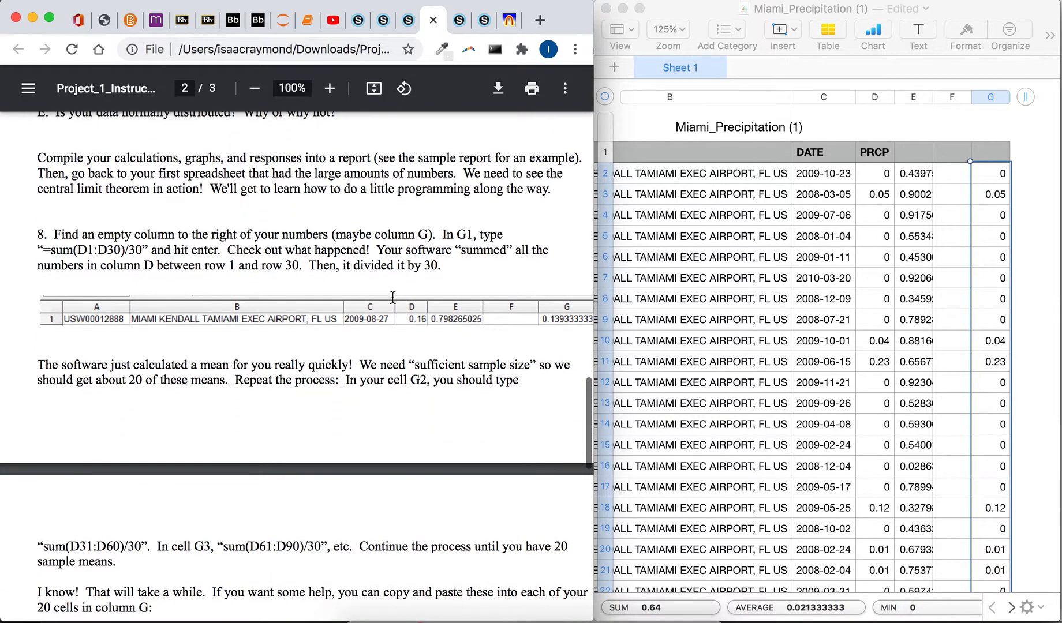
- Add two empty columns after column G and enter the heading Mean in cell H1
{"action": "left_click", "coordinate": [1009, 182]}
{"action": "left_click", "coordinate": [989, 97]}
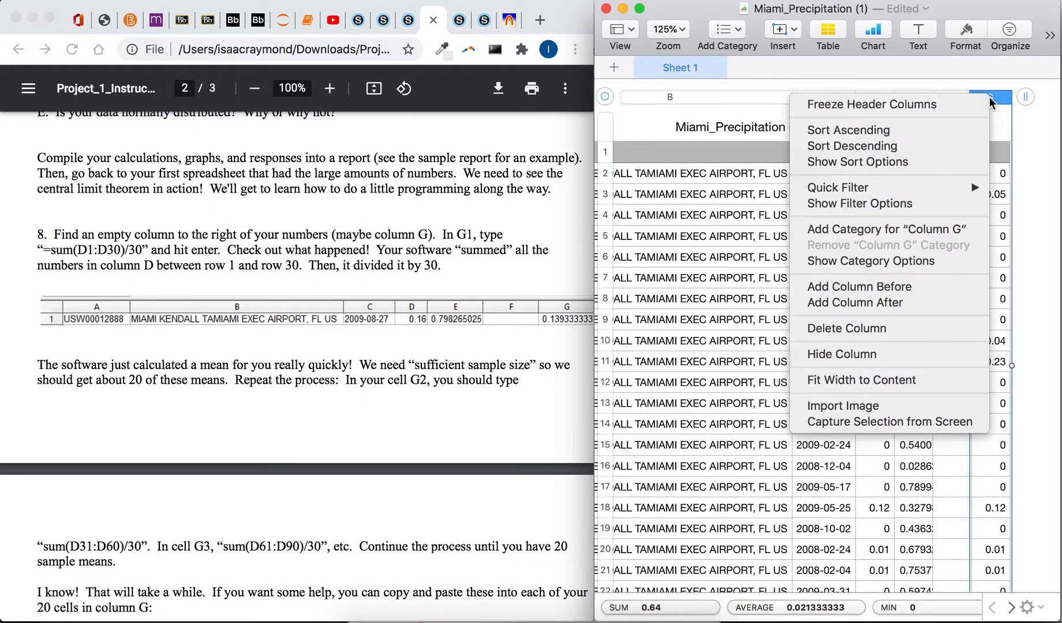
{"action": "left_click", "coordinate": [903, 298]}
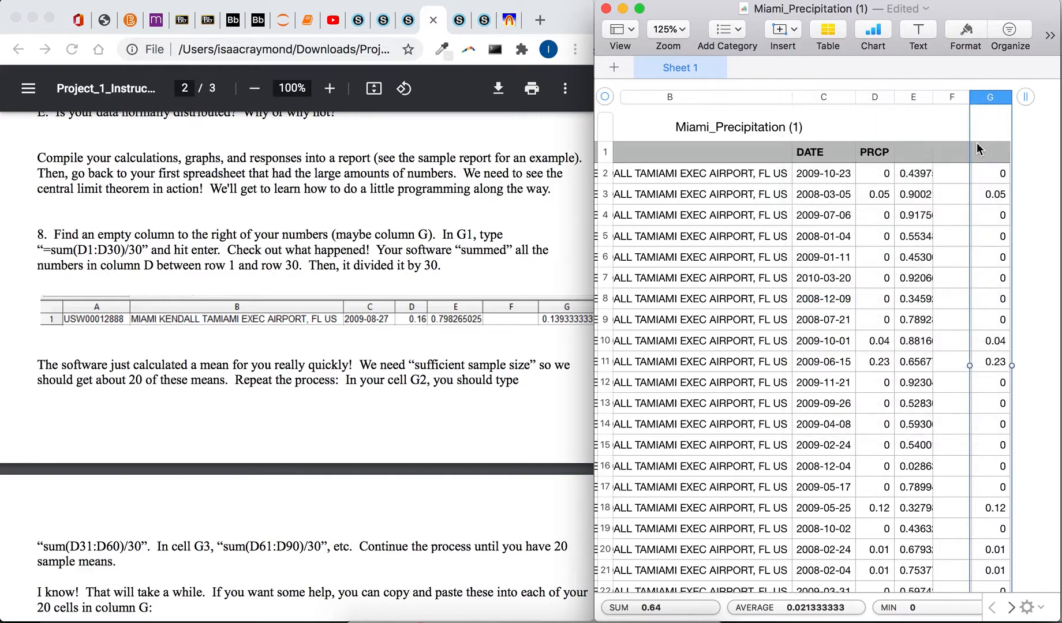
{"action": "left_click", "coordinate": [1023, 99]}
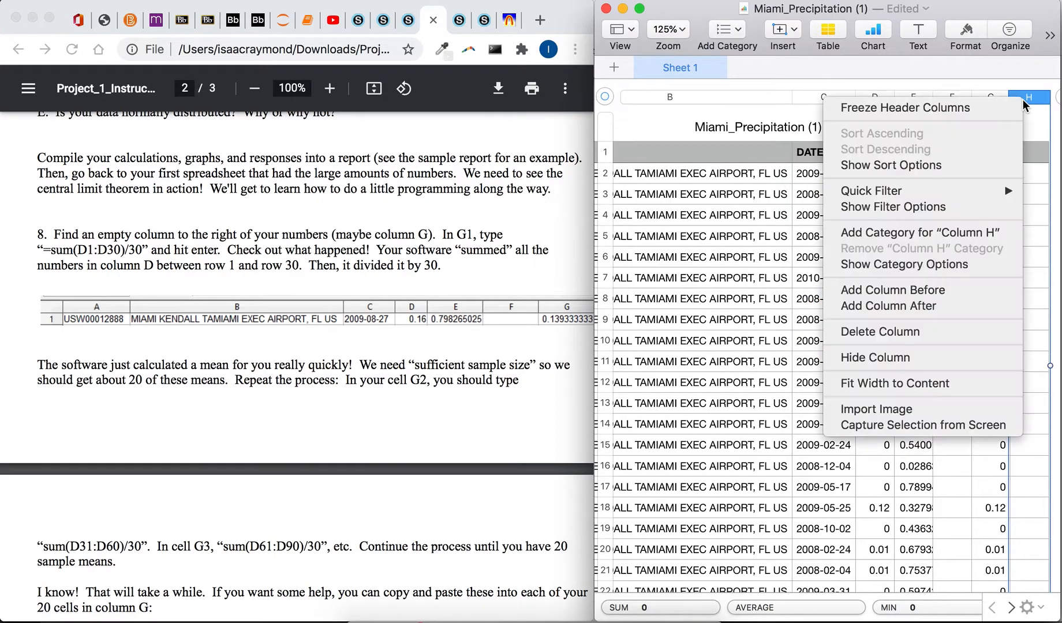
{"action": "left_click", "coordinate": [941, 304]}
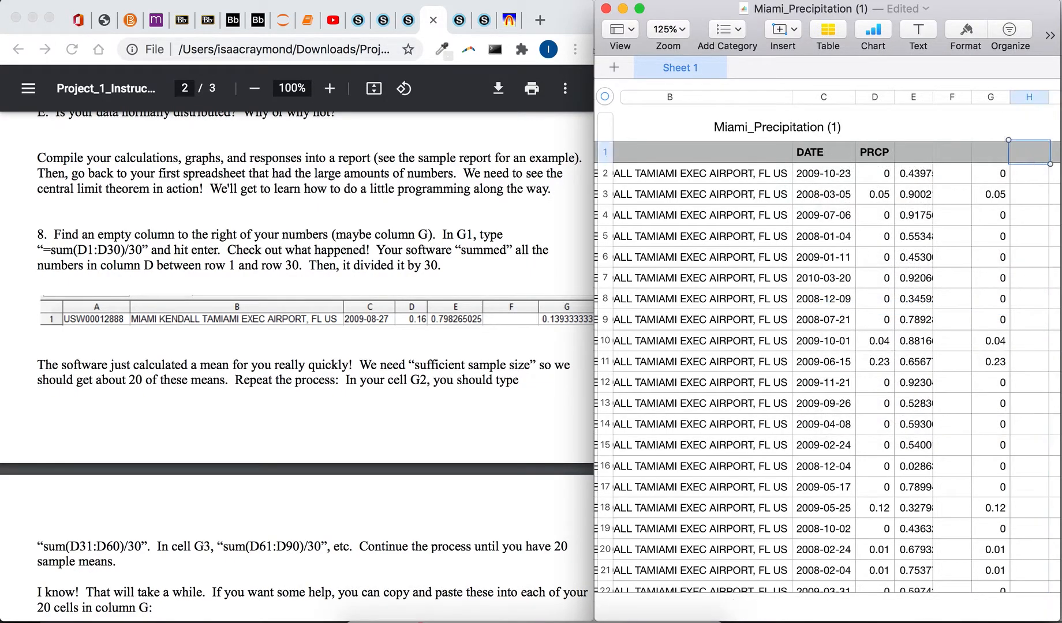
{"action": "type", "text": "mean"}
{"action": "left_click", "coordinate": [1056, 221]}
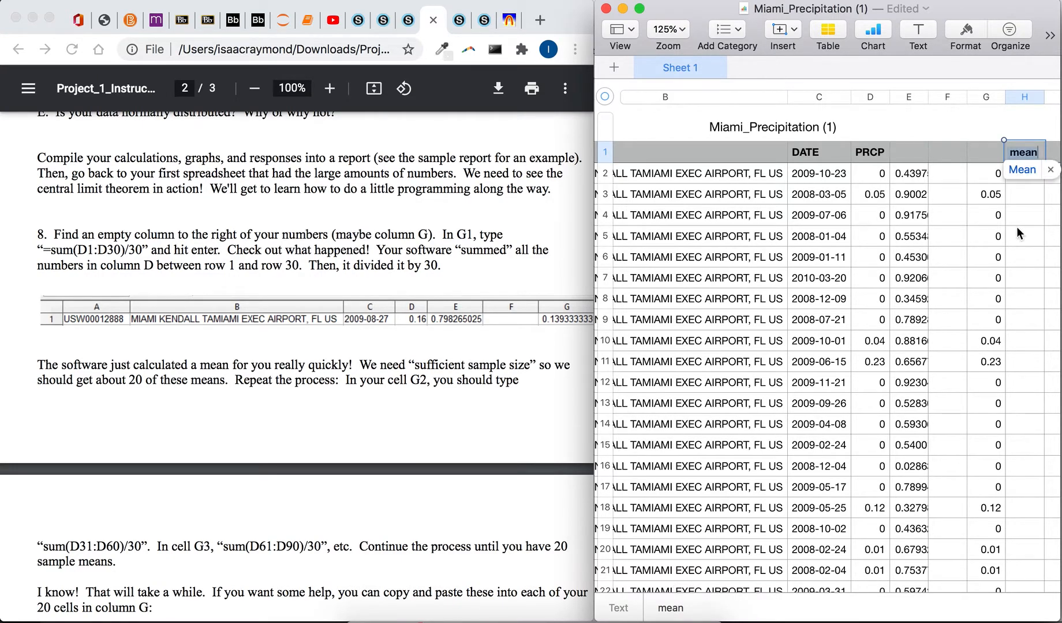
- Copy the 20 formulas from =SUM(D1:D30)/30 through =SUM(D571:D600)/30 out of the project instructions
{"action": "scroll", "coordinate": [453, 346], "scroll_direction": "down", "scroll_amount": 5}
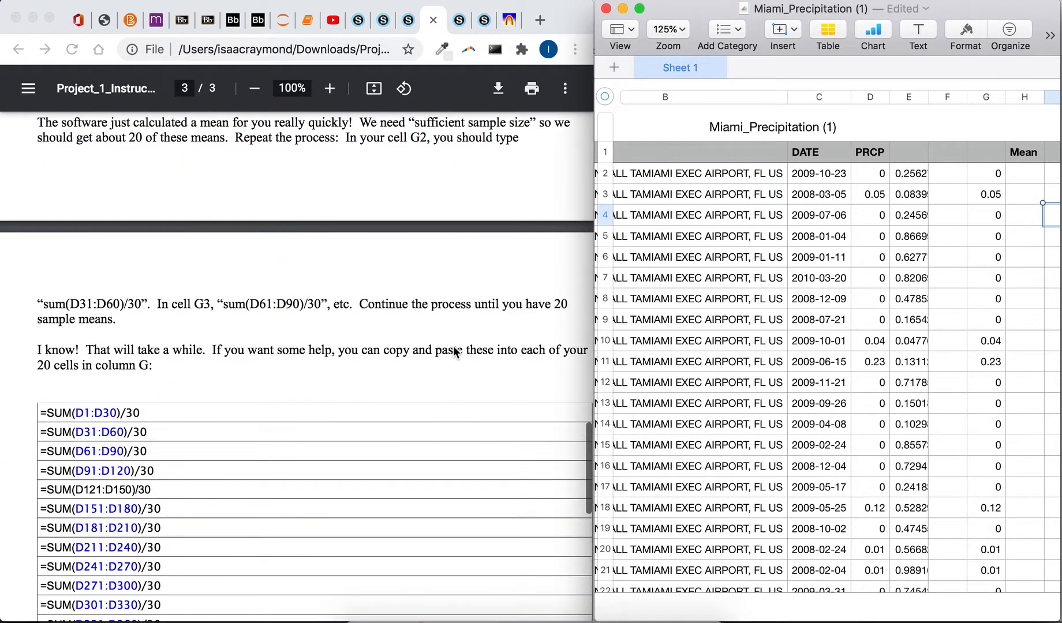
{"action": "scroll", "coordinate": [453, 347], "scroll_direction": "up", "scroll_amount": 1}
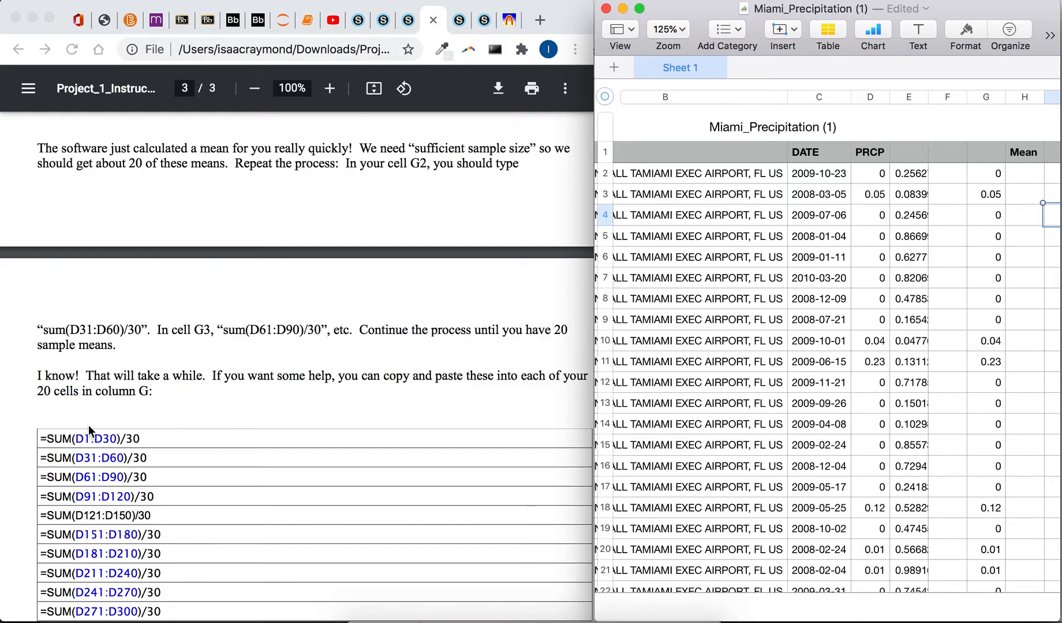
{"action": "left_click", "coordinate": [38, 440]}
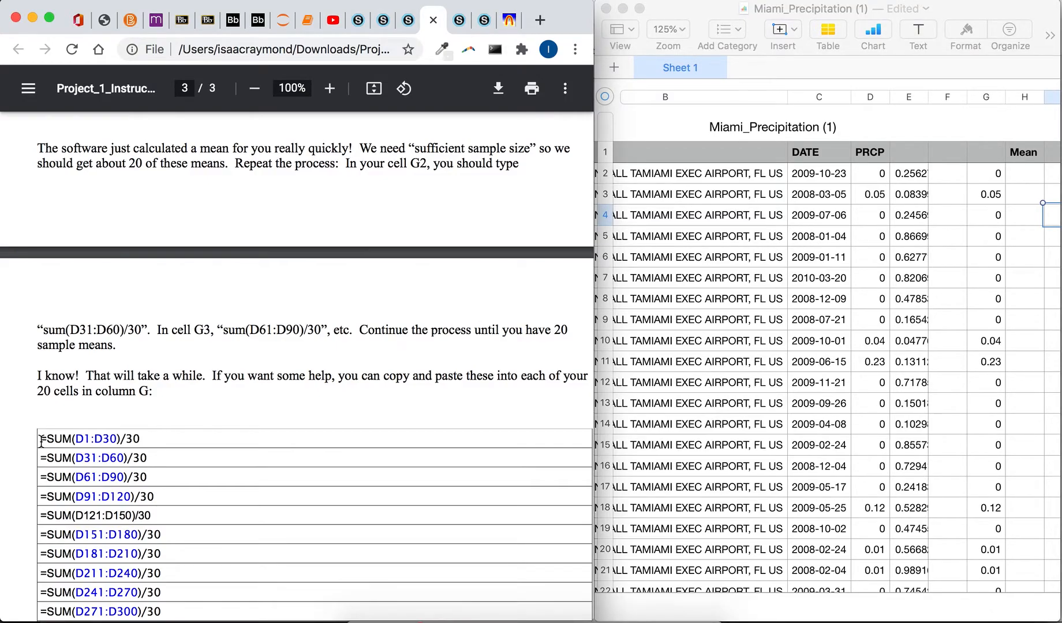
{"action": "left_click_drag", "start_coordinate": [41, 441], "coordinate": [118, 439]}
{"action": "left_click", "coordinate": [129, 441]}
{"action": "scroll", "coordinate": [668, 449], "scroll_direction": "left", "scroll_amount": 5}
{"action": "scroll", "coordinate": [668, 450], "scroll_direction": "right", "scroll_amount": 3}
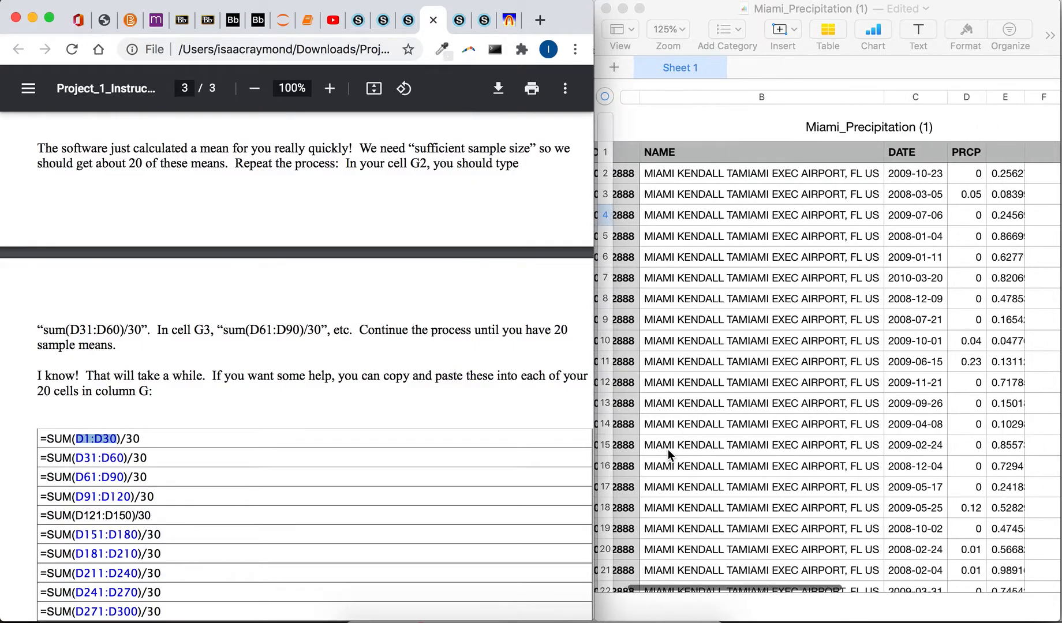
{"action": "left_click", "coordinate": [180, 437]}
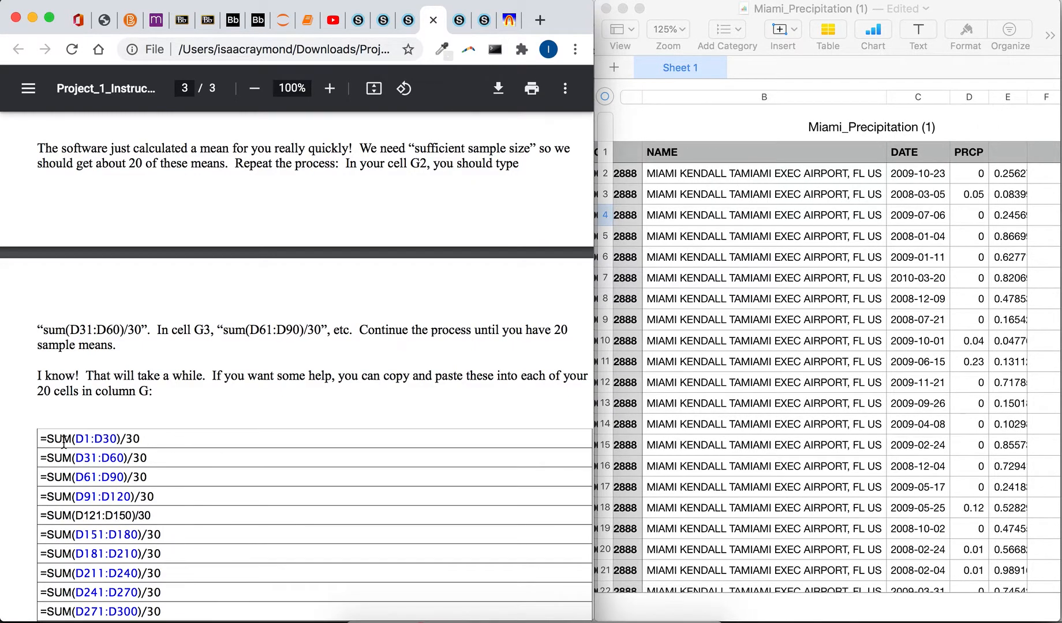
{"action": "left_click_drag", "start_coordinate": [40, 442], "coordinate": [163, 529]}
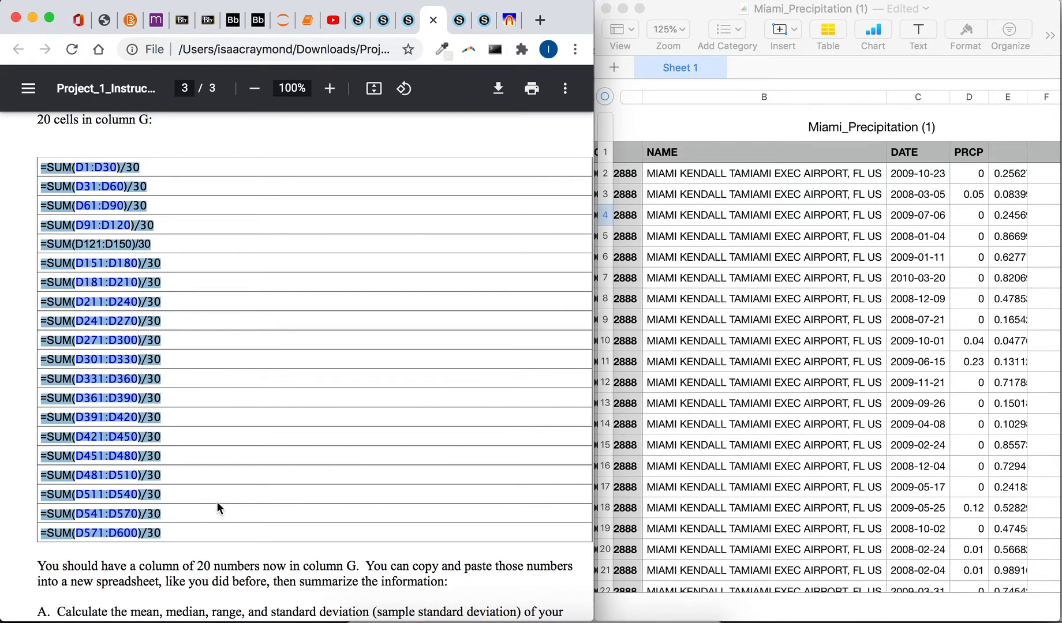
{"action": "right_click", "coordinate": [131, 361]}
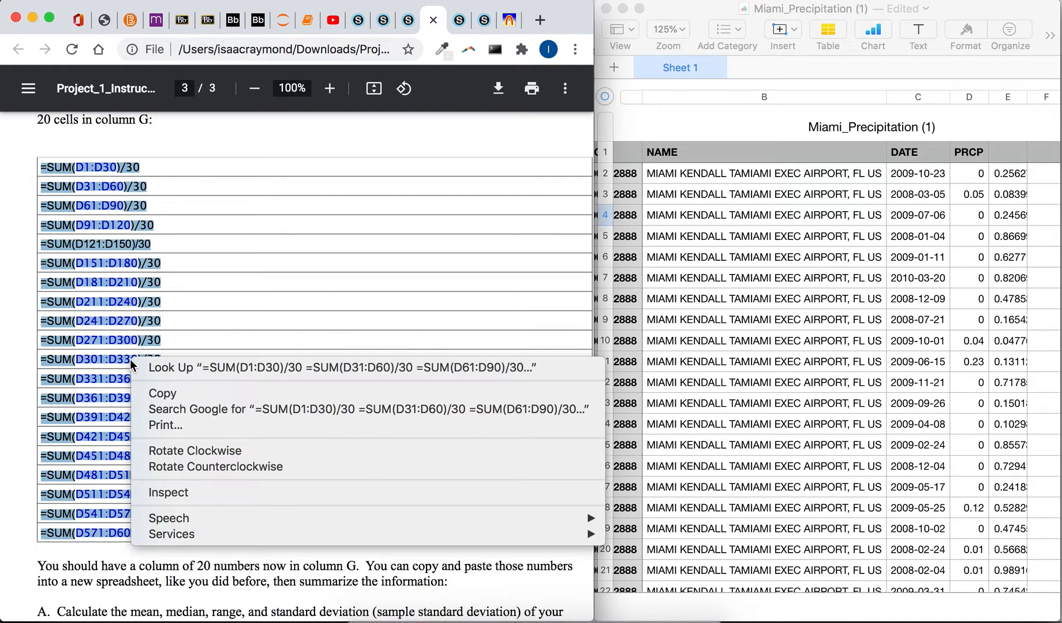
{"action": "left_click", "coordinate": [164, 394]}
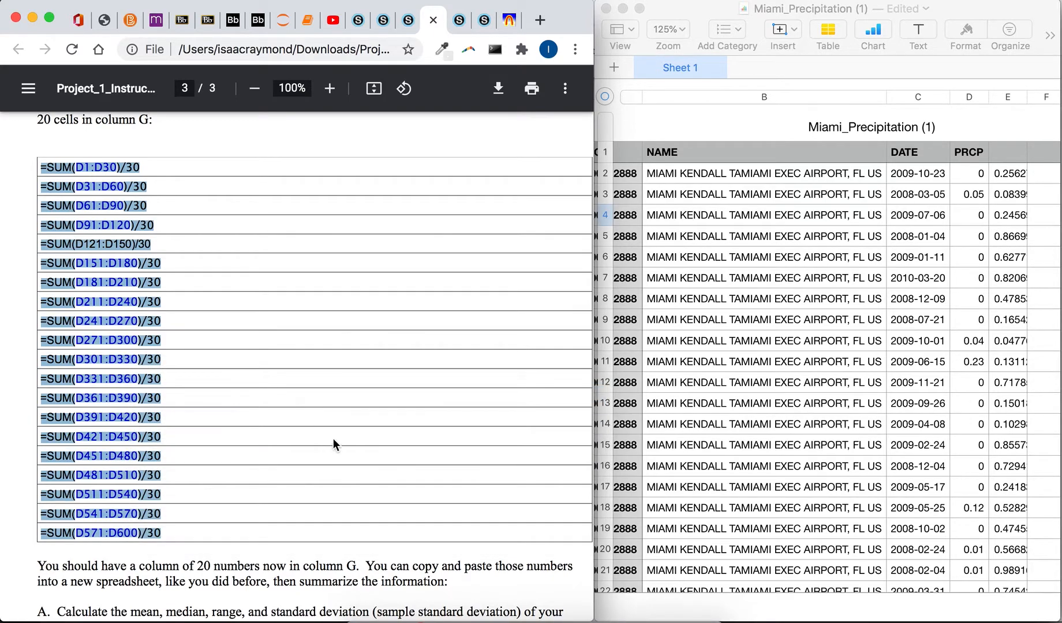
- Paste the copied formulas into the Mean column of the precipitation spreadsheet, starting at cell H2
{"action": "scroll", "coordinate": [881, 406], "scroll_direction": "right", "scroll_amount": 6}
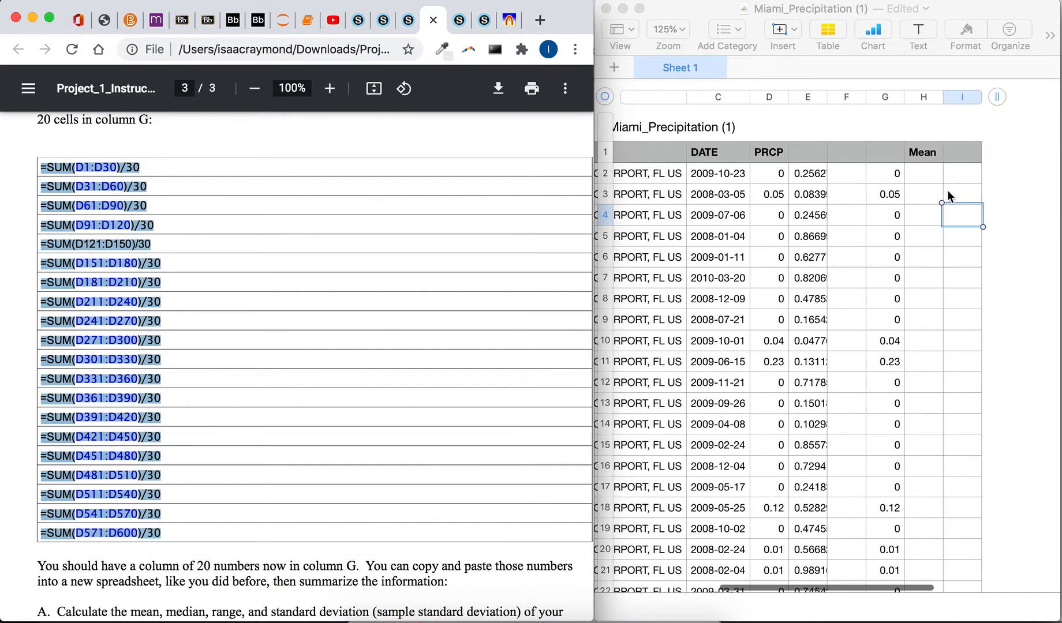
{"action": "left_click", "coordinate": [930, 175]}
{"action": "left_click", "coordinate": [930, 174]}
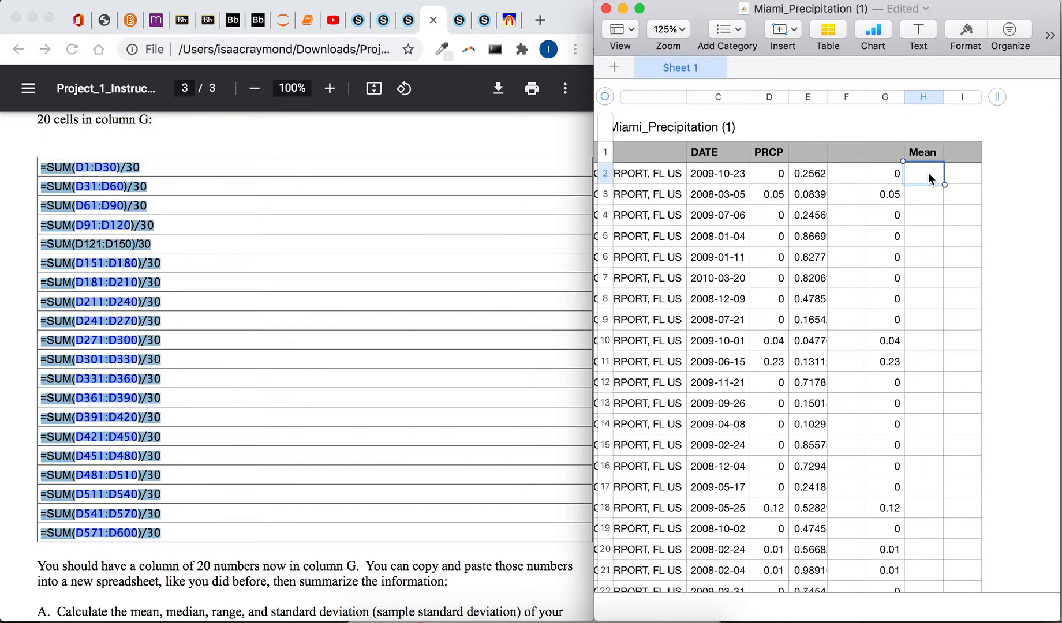
{"action": "right_click", "coordinate": [929, 172]}
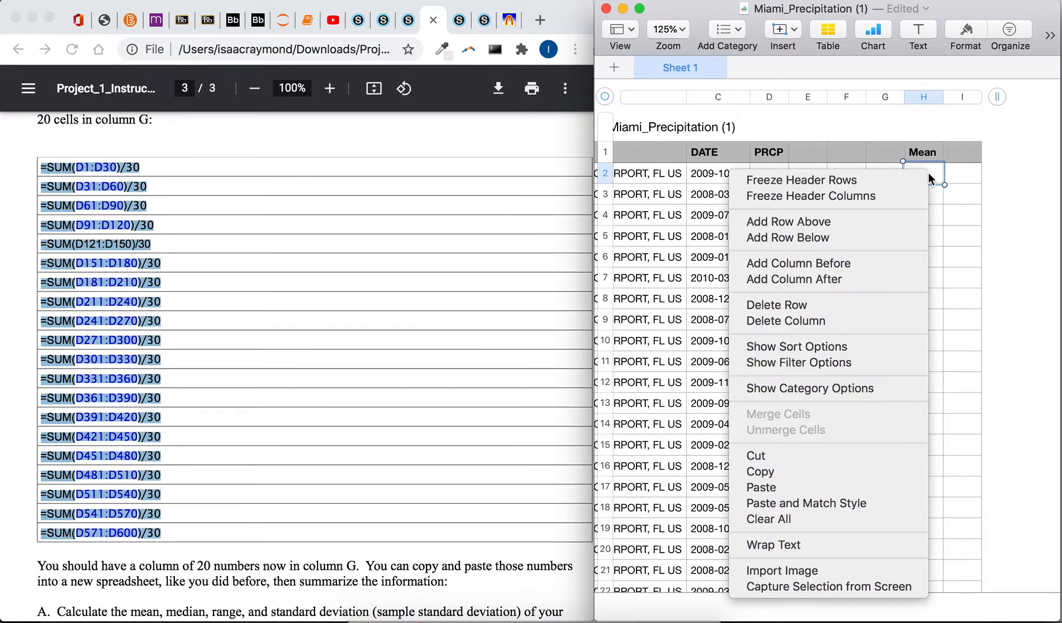
{"action": "left_click", "coordinate": [837, 486]}
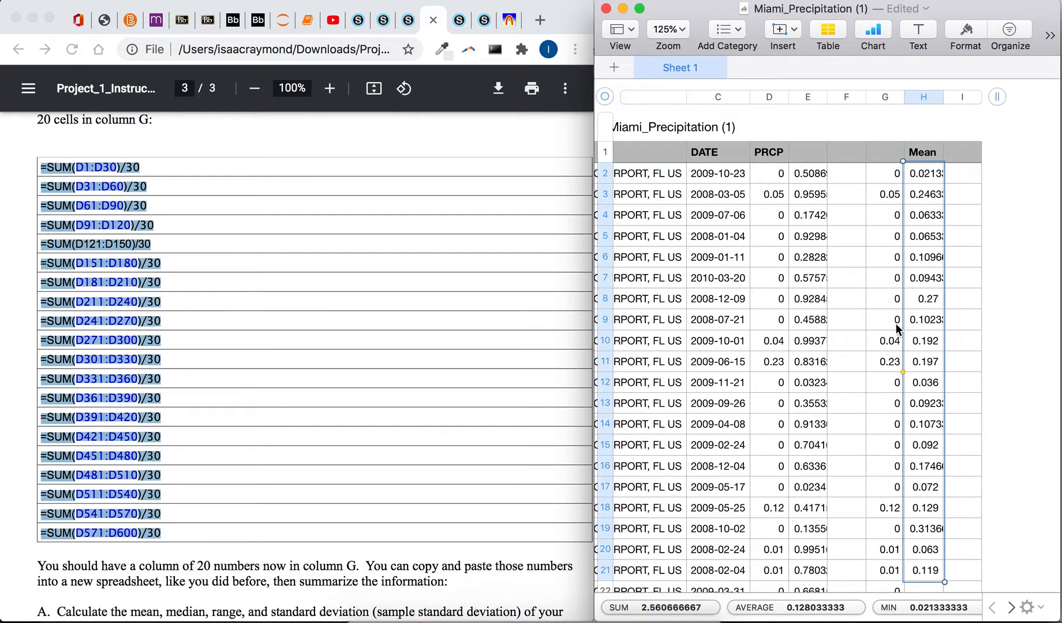
- Inspect the formulas in the Mean column from H2 down to H6 to check which PRCP rows each one averages
{"action": "left_click", "coordinate": [917, 174]}
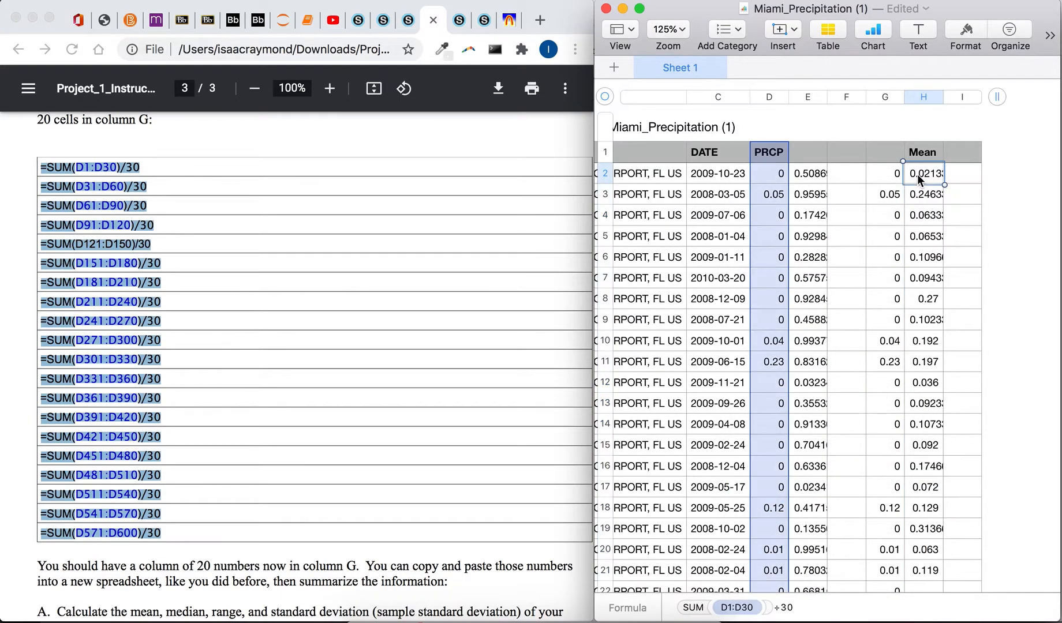
{"action": "left_click", "coordinate": [902, 298]}
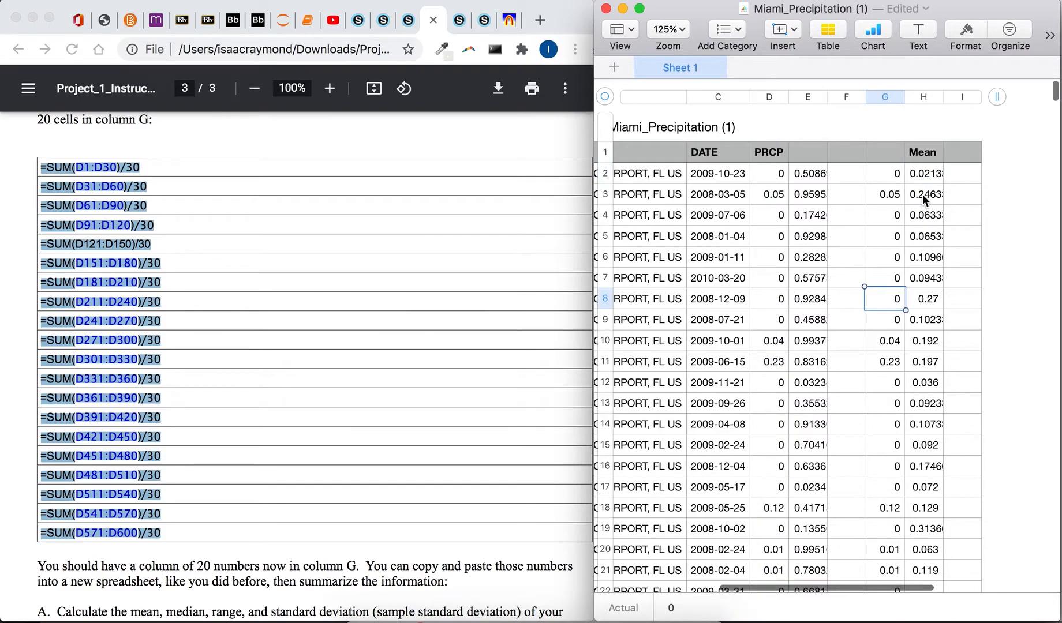
{"action": "left_click", "coordinate": [929, 174]}
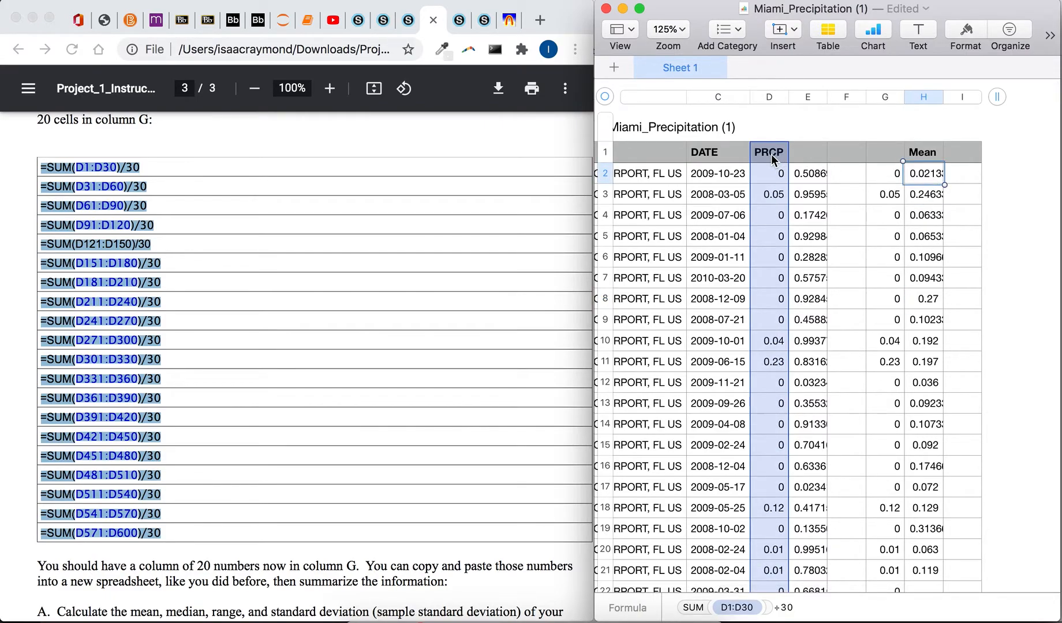
{"action": "double_click", "coordinate": [930, 173]}
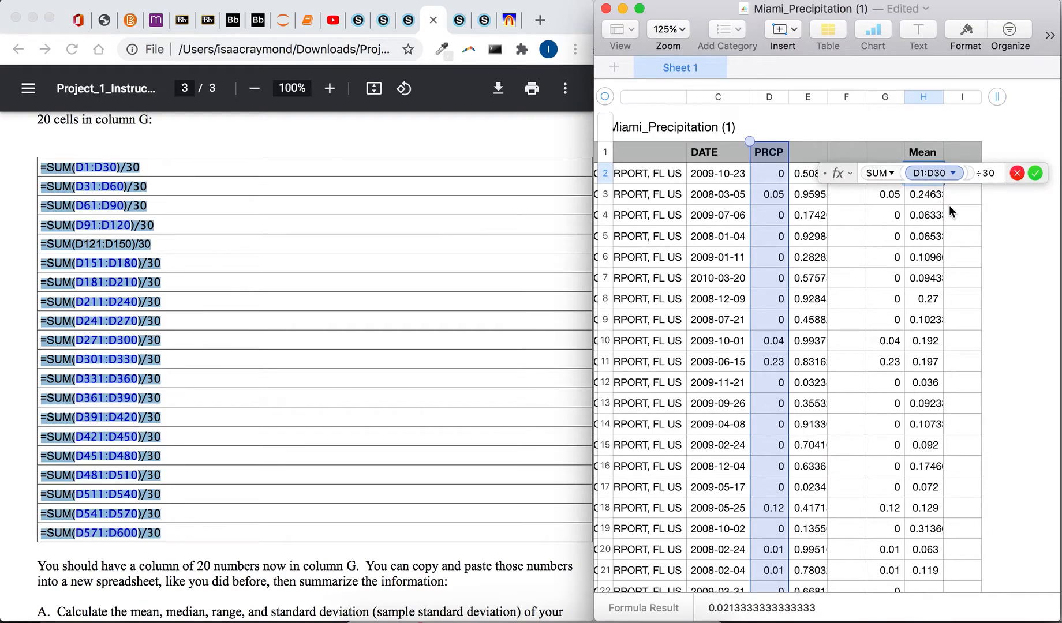
{"action": "key", "text": "Return"}
{"action": "left_click", "coordinate": [928, 201]}
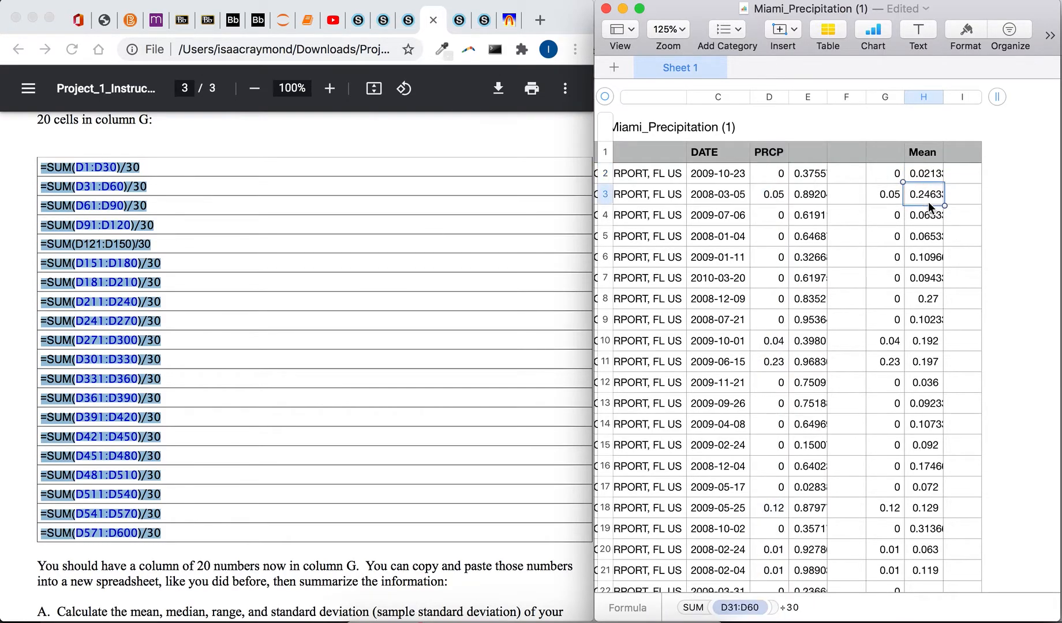
{"action": "key", "text": "Down"}
{"action": "key", "text": "Down"}
{"action": "key", "text": "Down"}
{"action": "scroll", "coordinate": [929, 207], "scroll_direction": "down", "scroll_amount": 3}
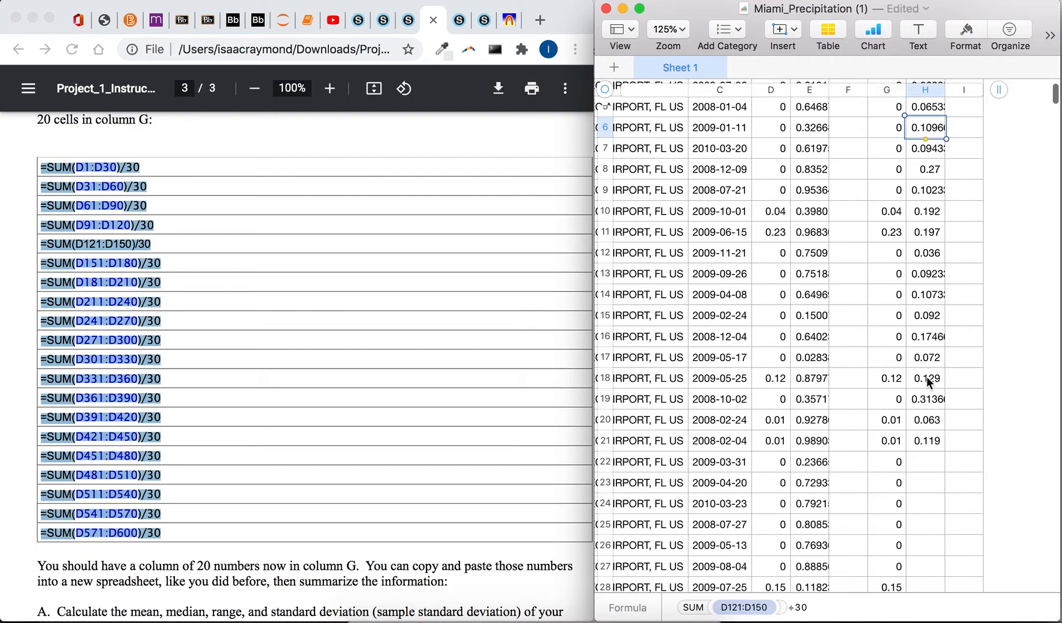
- Select the 20 means in H2:H21 and copy them
{"action": "left_click", "coordinate": [927, 442]}
{"action": "scroll", "coordinate": [928, 286], "scroll_direction": "up", "scroll_amount": 4}
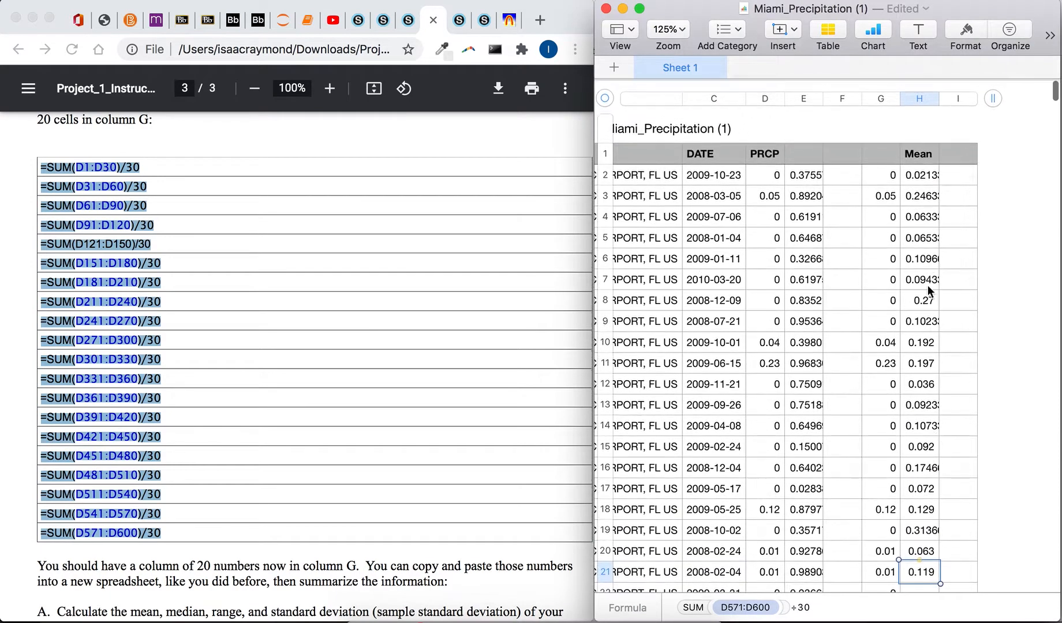
{"action": "left_click", "coordinate": [918, 176], "text": "shift"}
{"action": "scroll", "coordinate": [923, 277], "scroll_direction": "down", "scroll_amount": 5}
{"action": "scroll", "coordinate": [922, 277], "scroll_direction": "up", "scroll_amount": 4}
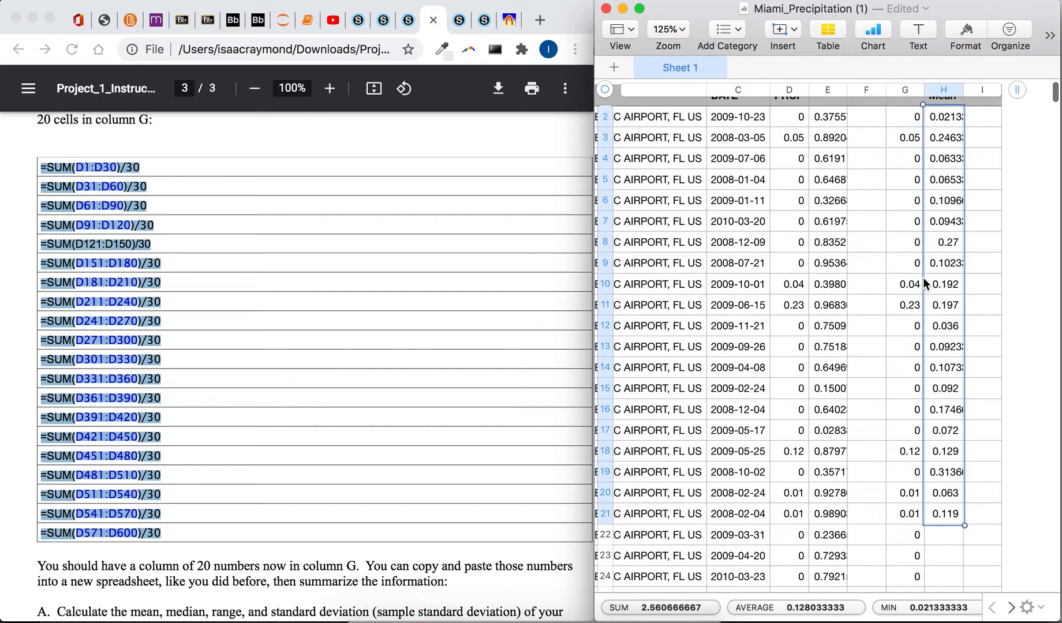
{"action": "scroll", "coordinate": [922, 277], "scroll_direction": "up", "scroll_amount": 1}
{"action": "scroll", "coordinate": [927, 297], "scroll_direction": "up", "scroll_amount": 1}
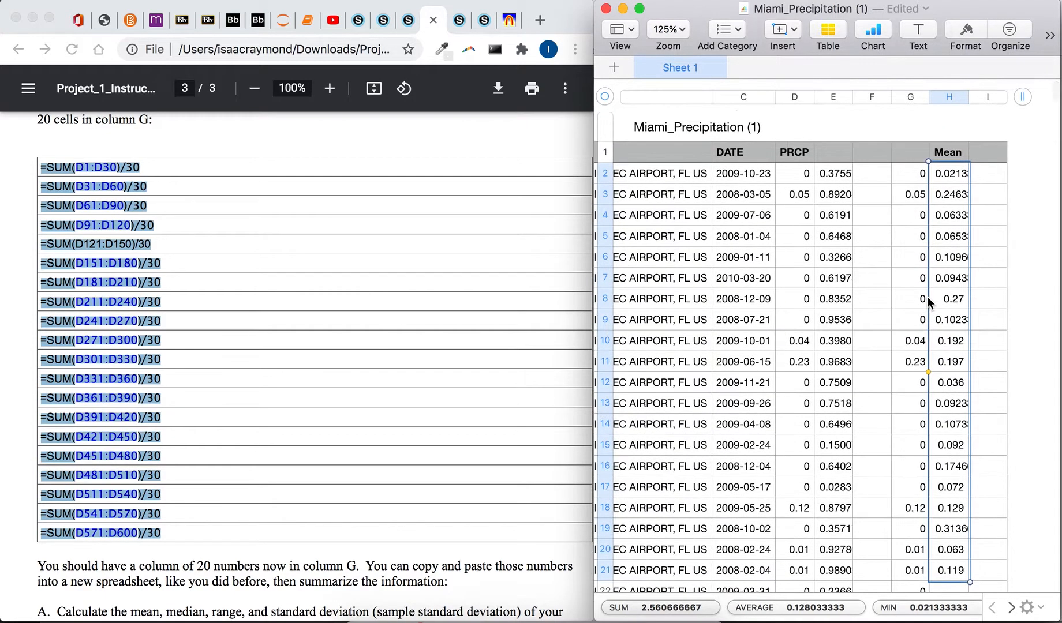
- Widen the spreadsheet window, paste the copied means as formula results starting at cell I2, and check that cell's content
{"action": "left_click", "coordinate": [988, 172]}
{"action": "right_click", "coordinate": [989, 172]}
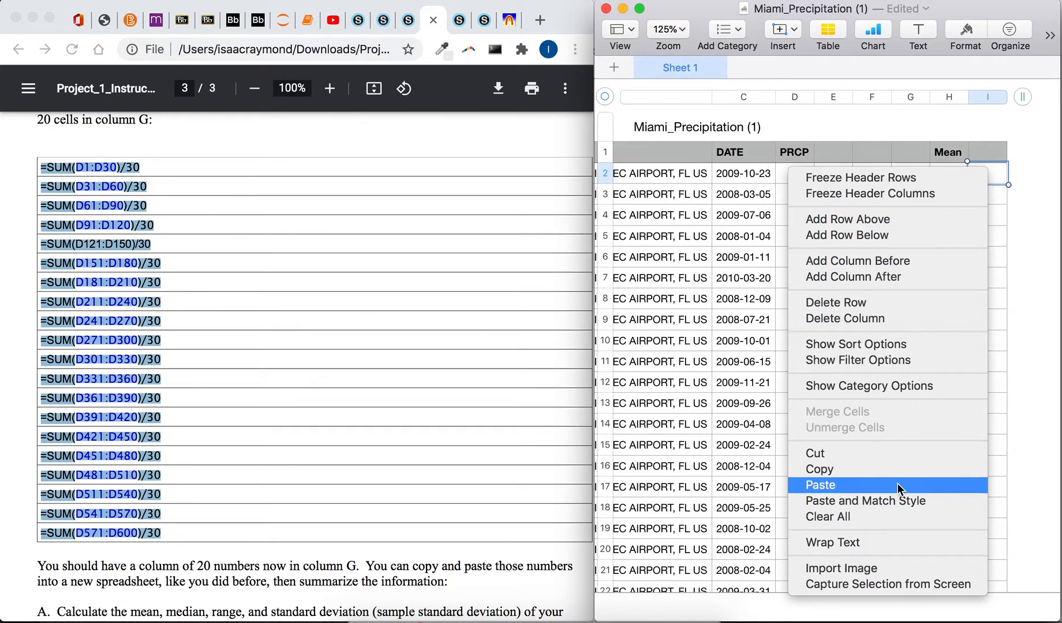
{"action": "left_click", "coordinate": [995, 183]}
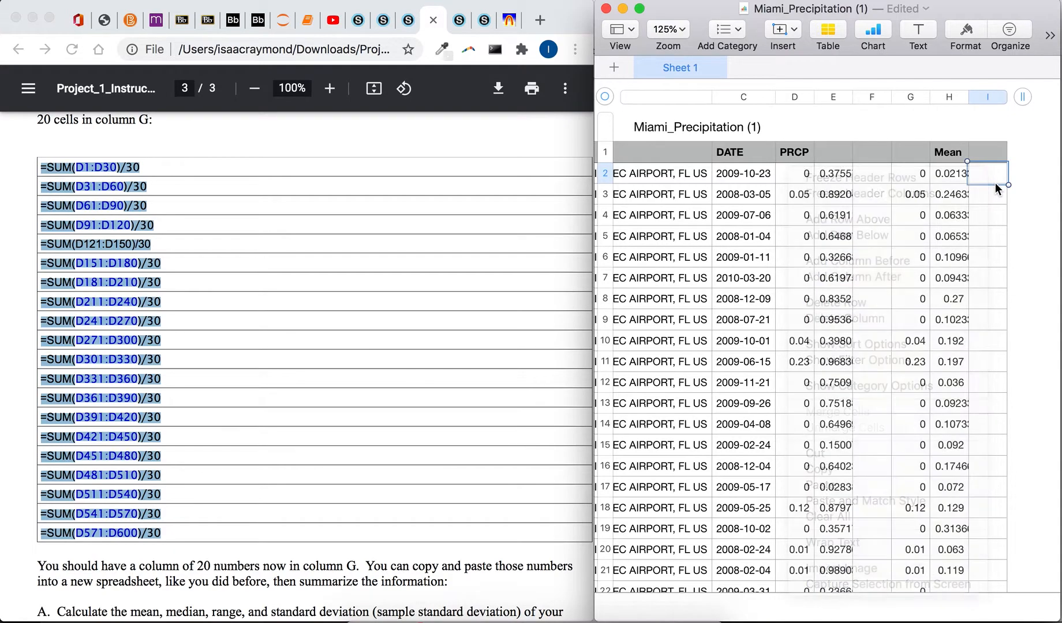
{"action": "left_click_drag", "start_coordinate": [594, 71], "coordinate": [110, 70]}
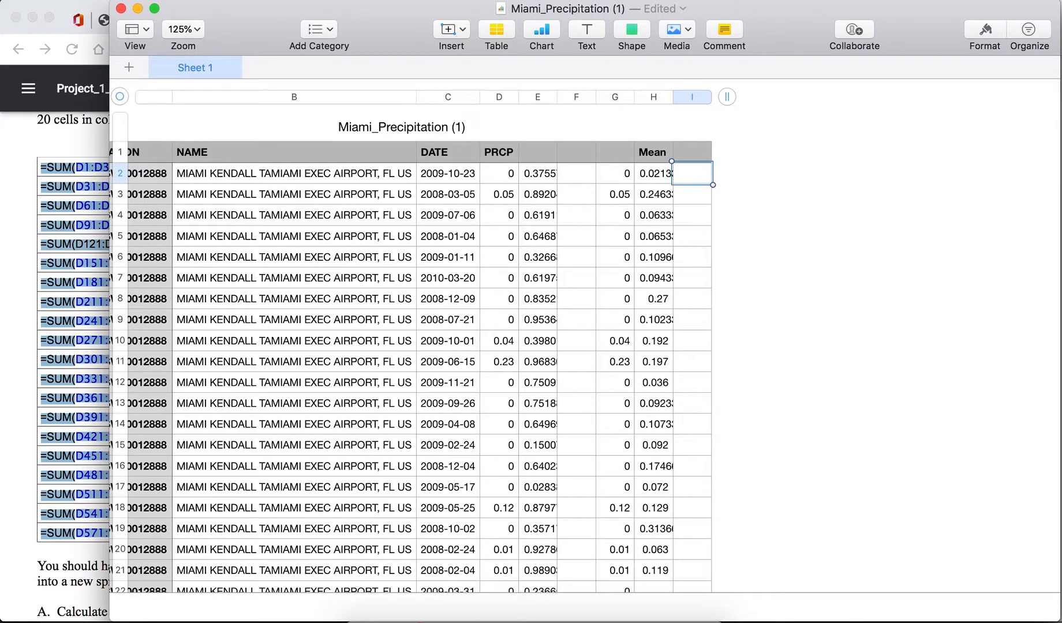
{"action": "left_click", "coordinate": [153, 0]}
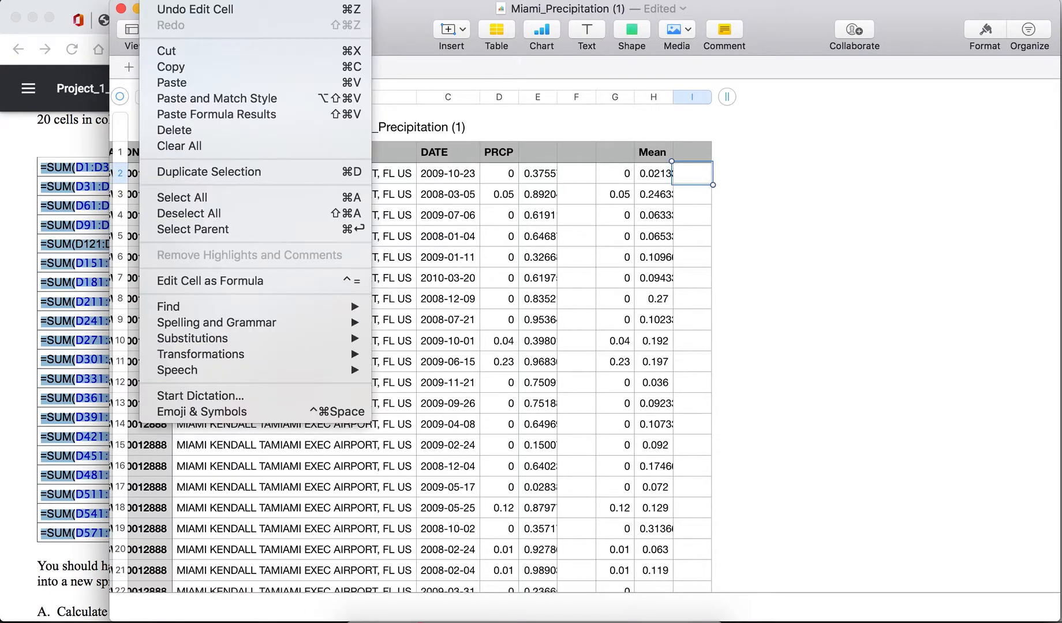
{"action": "left_click", "coordinate": [211, 115]}
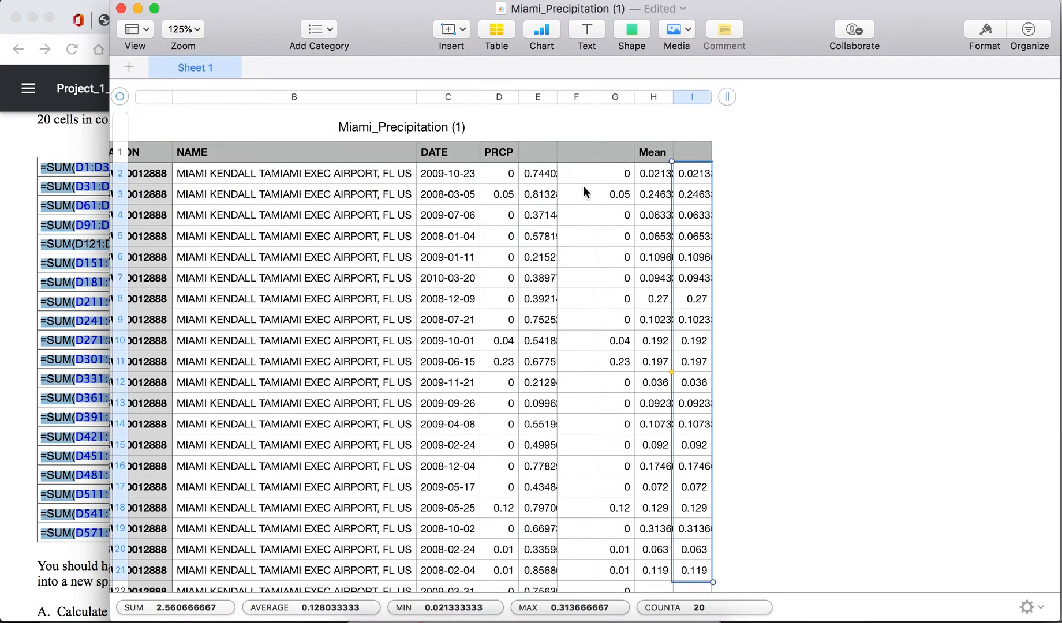
{"action": "left_click", "coordinate": [695, 175]}
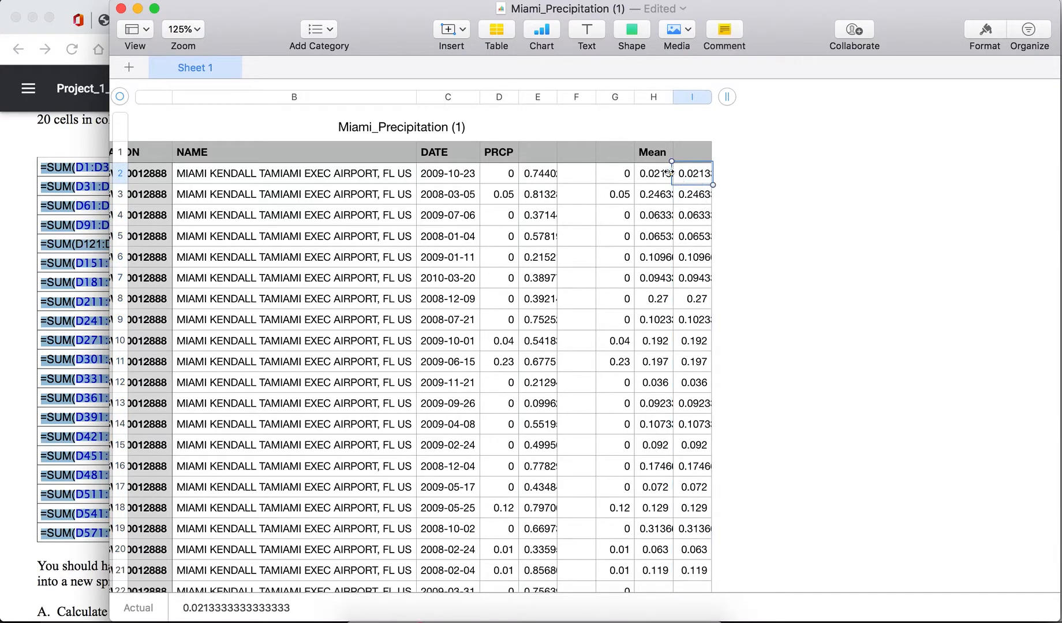
- Copy the means in H2:H21 again and try pasting their formula results at cell I2
{"action": "left_click", "coordinate": [649, 174]}
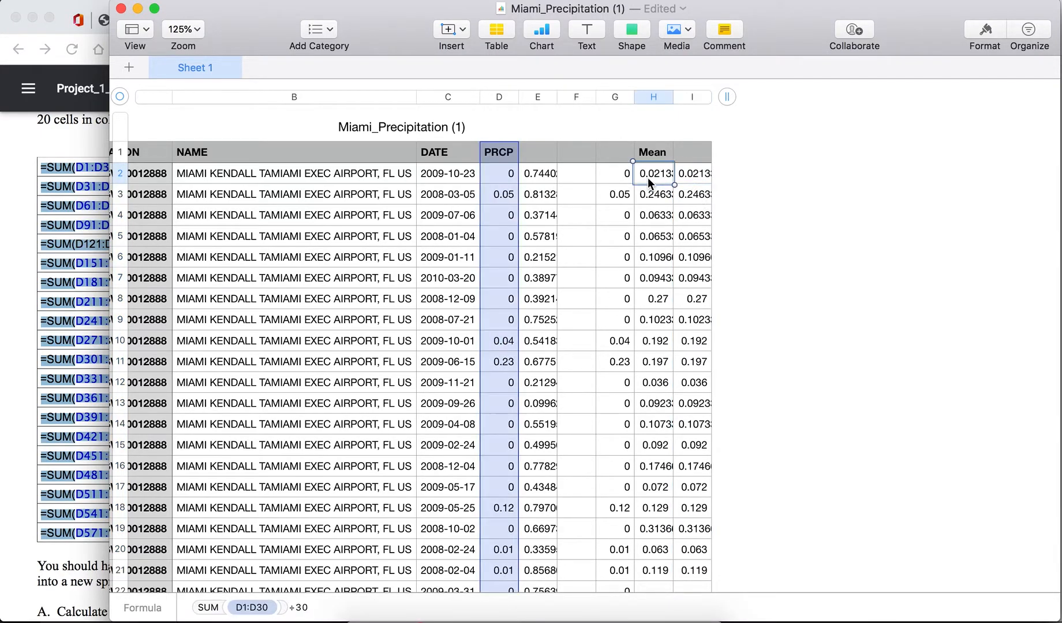
{"action": "scroll", "coordinate": [646, 346], "scroll_direction": "down", "scroll_amount": 5}
{"action": "left_click", "coordinate": [659, 399], "text": "shift"}
{"action": "scroll", "coordinate": [658, 399], "scroll_direction": "up", "scroll_amount": 5}
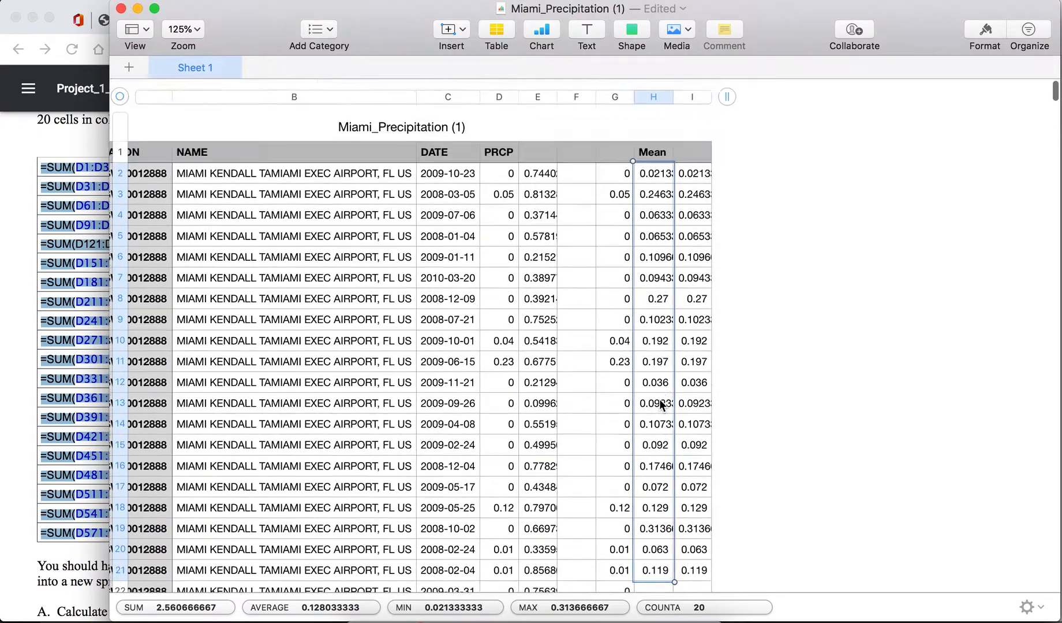
{"action": "right_click", "coordinate": [657, 267]}
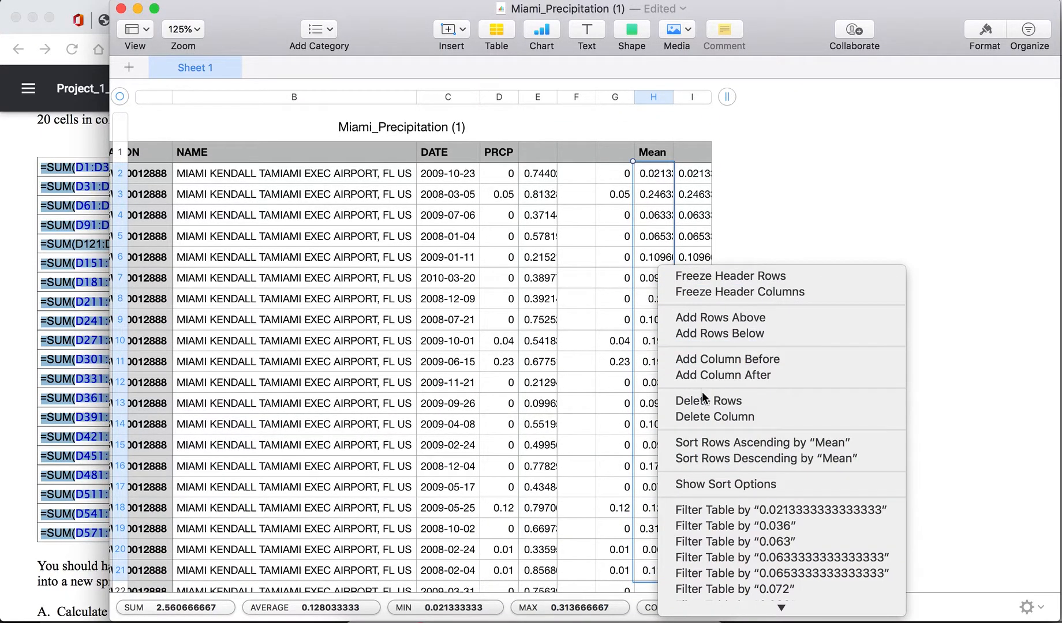
{"action": "scroll", "coordinate": [742, 401], "scroll_direction": "down", "scroll_amount": 10}
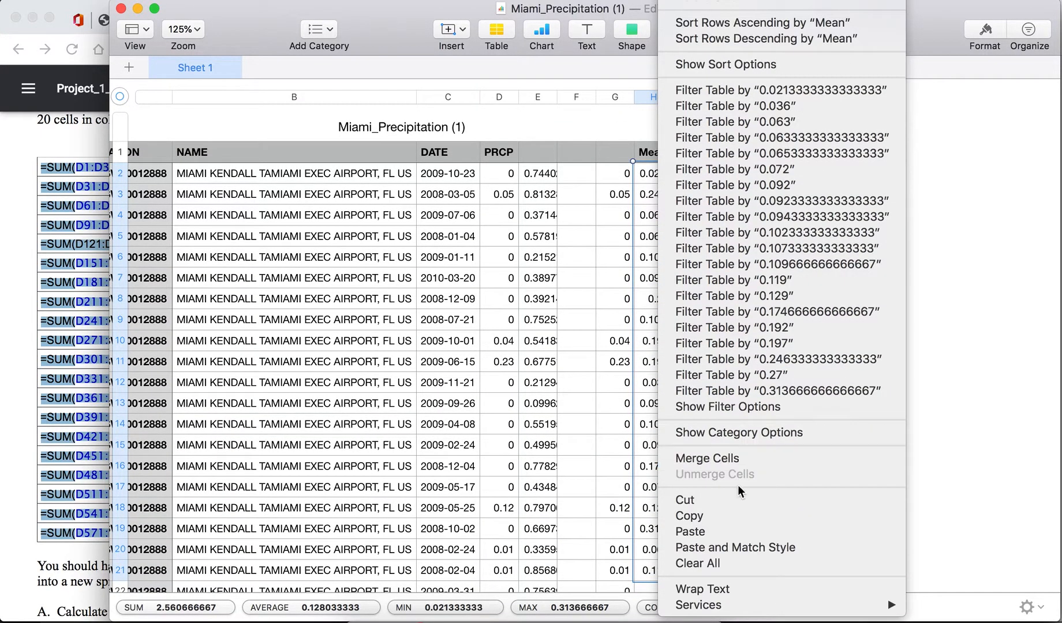
{"action": "left_click", "coordinate": [727, 515]}
{"action": "right_click", "coordinate": [700, 177]}
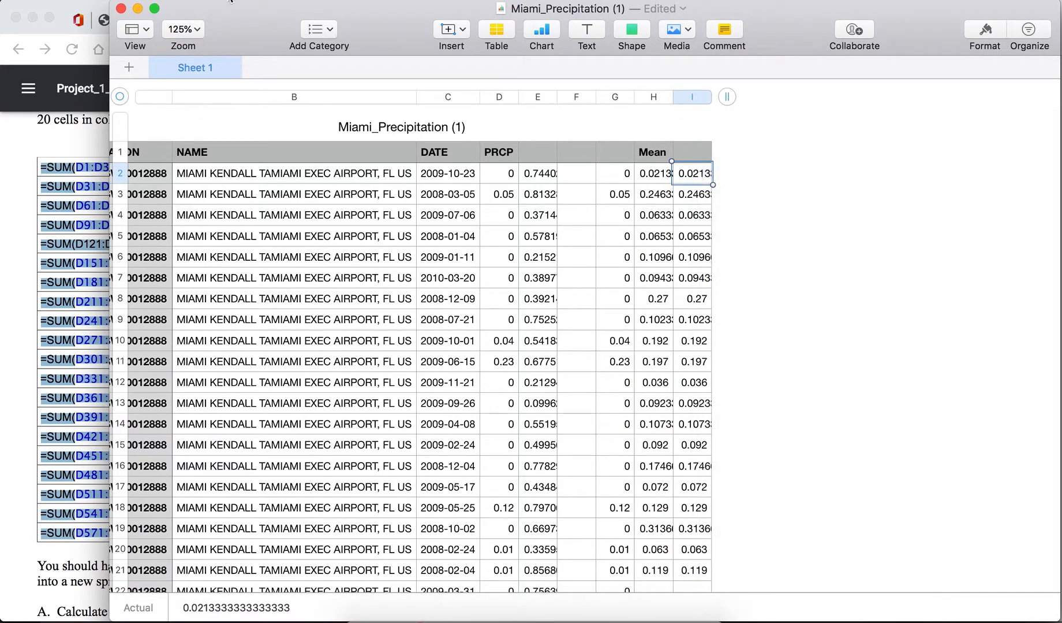
{"action": "left_click", "coordinate": [155, 1]}
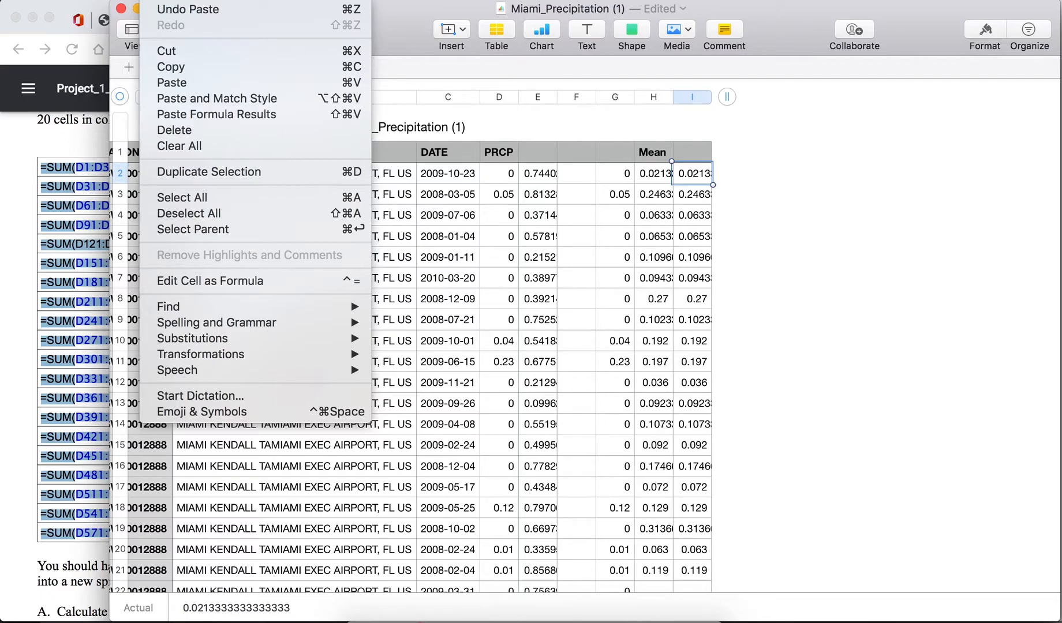
{"action": "left_click", "coordinate": [186, 120]}
- Select the 20 pasted mean values in I2:I21
{"action": "scroll", "coordinate": [701, 332], "scroll_direction": "down", "scroll_amount": 5}
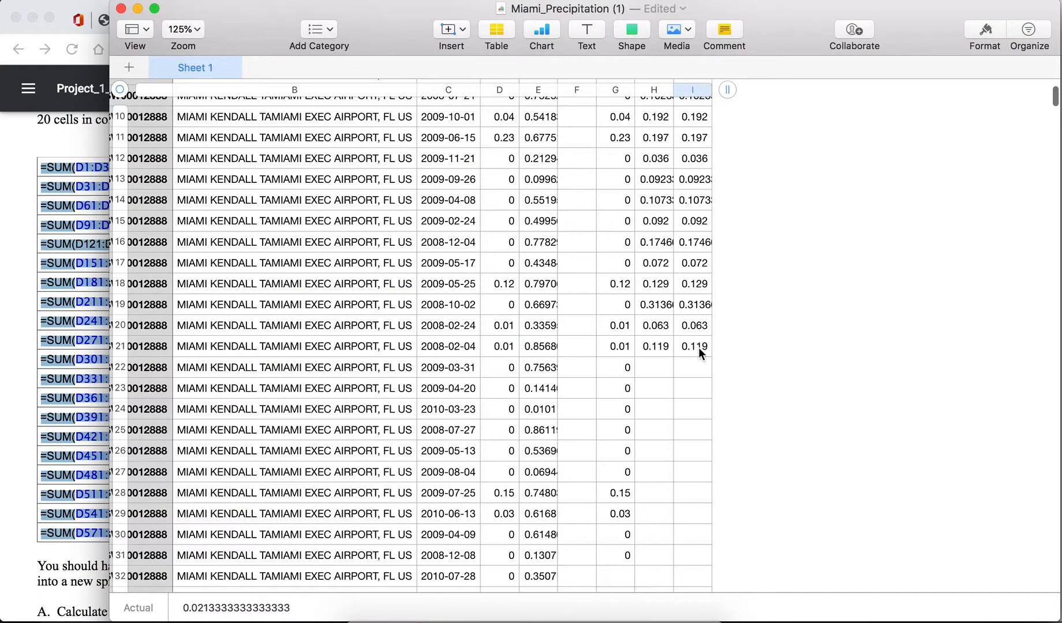
{"action": "left_click", "coordinate": [698, 348]}
{"action": "scroll", "coordinate": [699, 358], "scroll_direction": "up", "scroll_amount": 5}
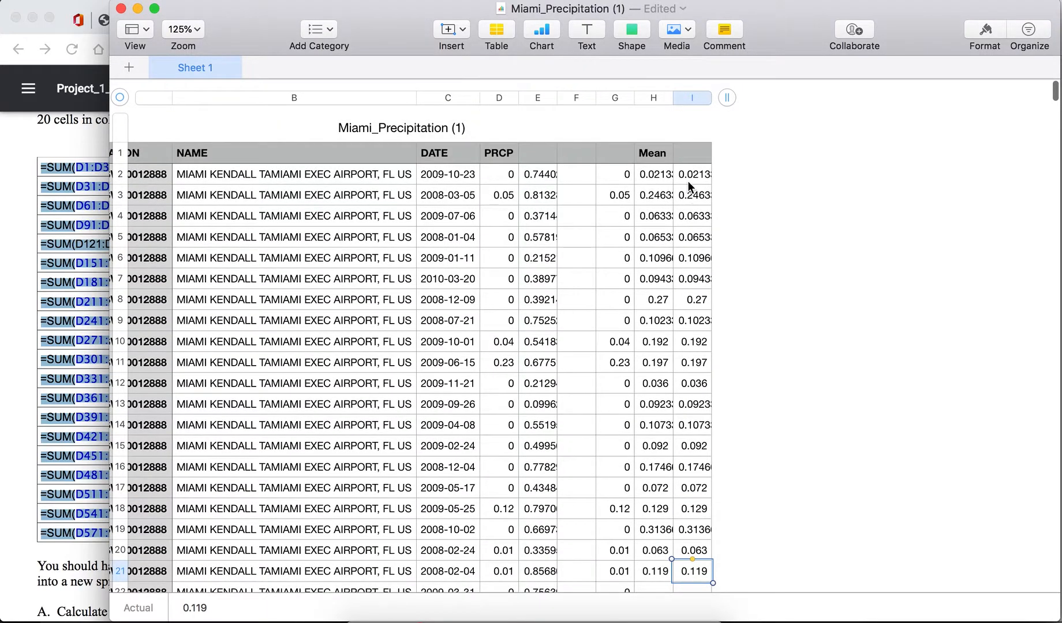
{"action": "left_click", "coordinate": [688, 180], "text": "shift"}
{"action": "scroll", "coordinate": [709, 265], "scroll_direction": "down", "scroll_amount": 8}
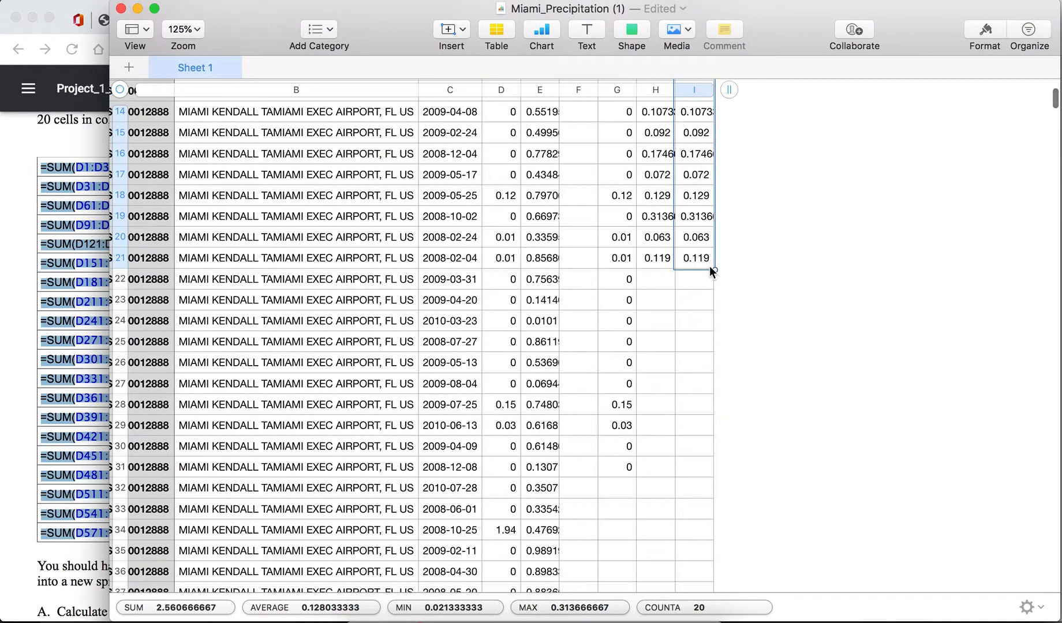
- Switch to the project instructions PDF in Chrome and read tasks A to E, comparing them with the means in the Numbers spreadsheet
{"action": "left_click", "coordinate": [28, 337]}
{"action": "scroll", "coordinate": [28, 337], "scroll_direction": "down", "scroll_amount": 5}
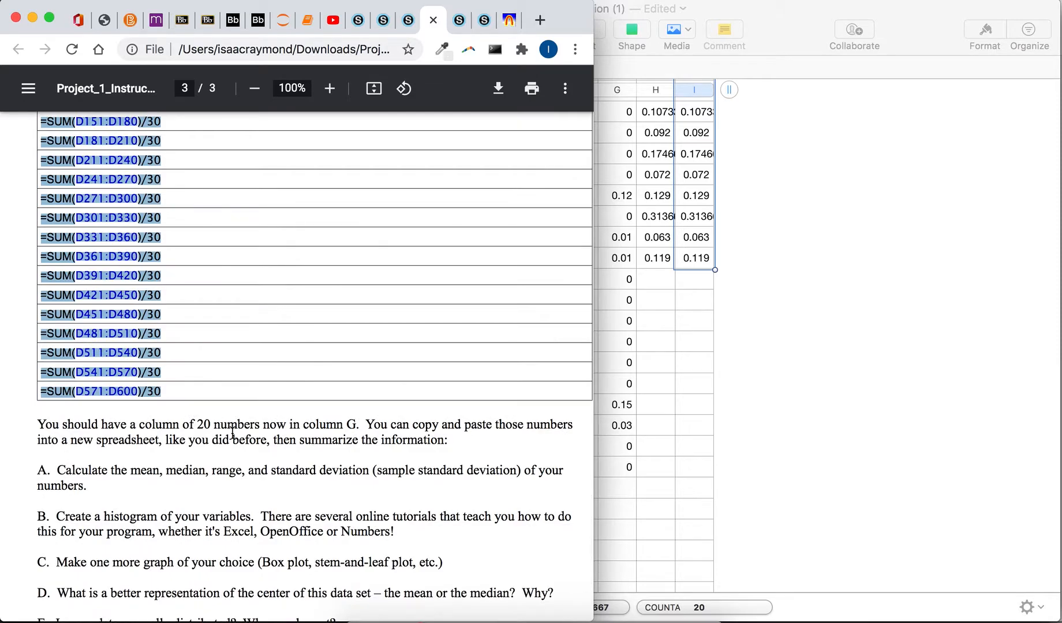
{"action": "scroll", "coordinate": [233, 433], "scroll_direction": "down", "scroll_amount": 3}
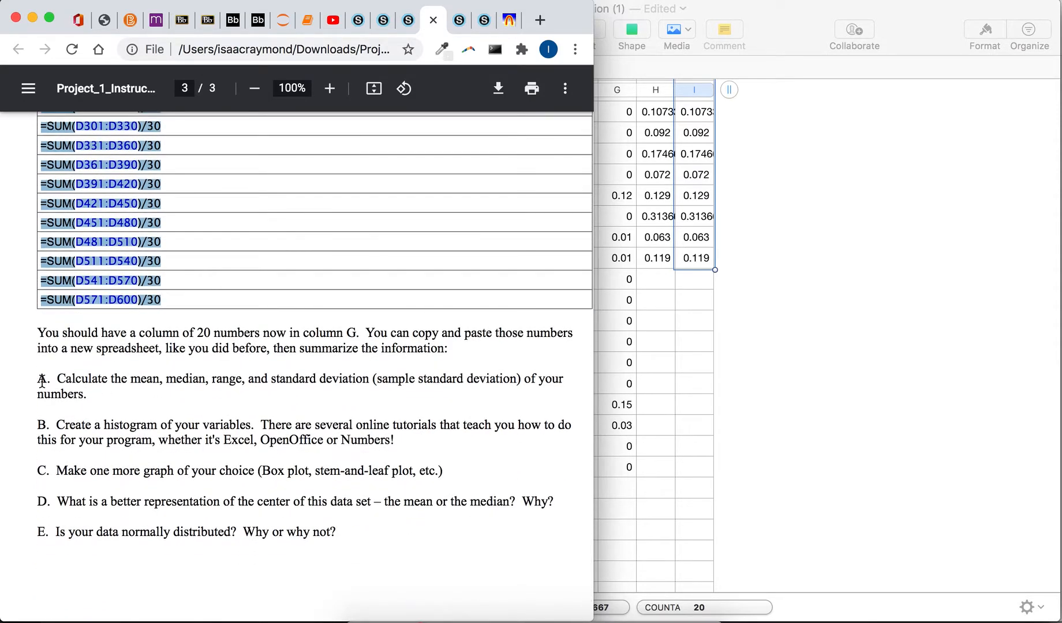
{"action": "left_click", "coordinate": [781, 402]}
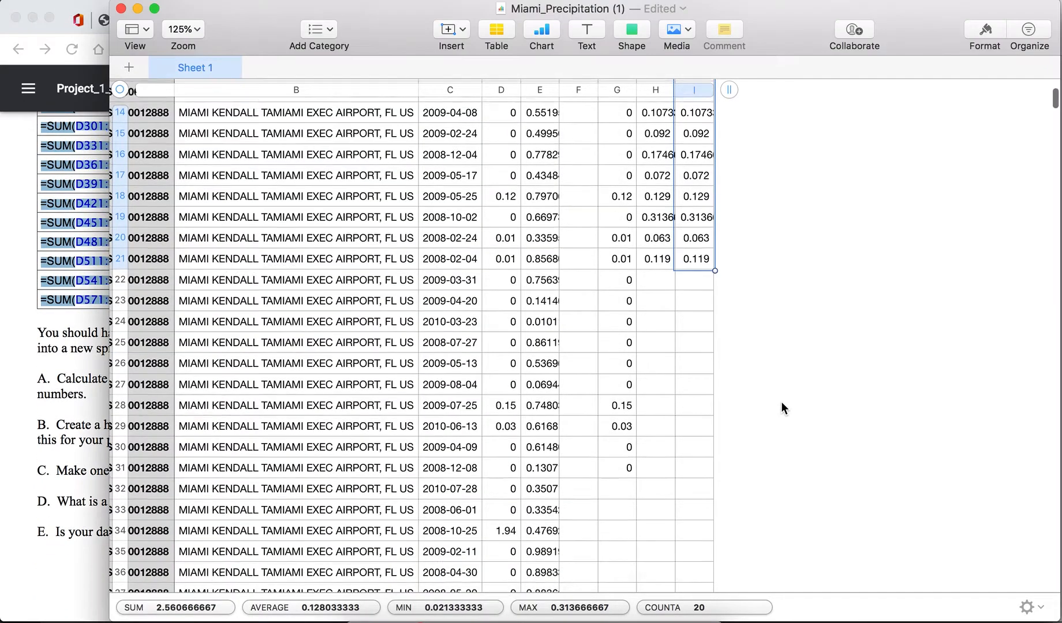
{"action": "scroll", "coordinate": [749, 180], "scroll_direction": "up", "scroll_amount": 5}
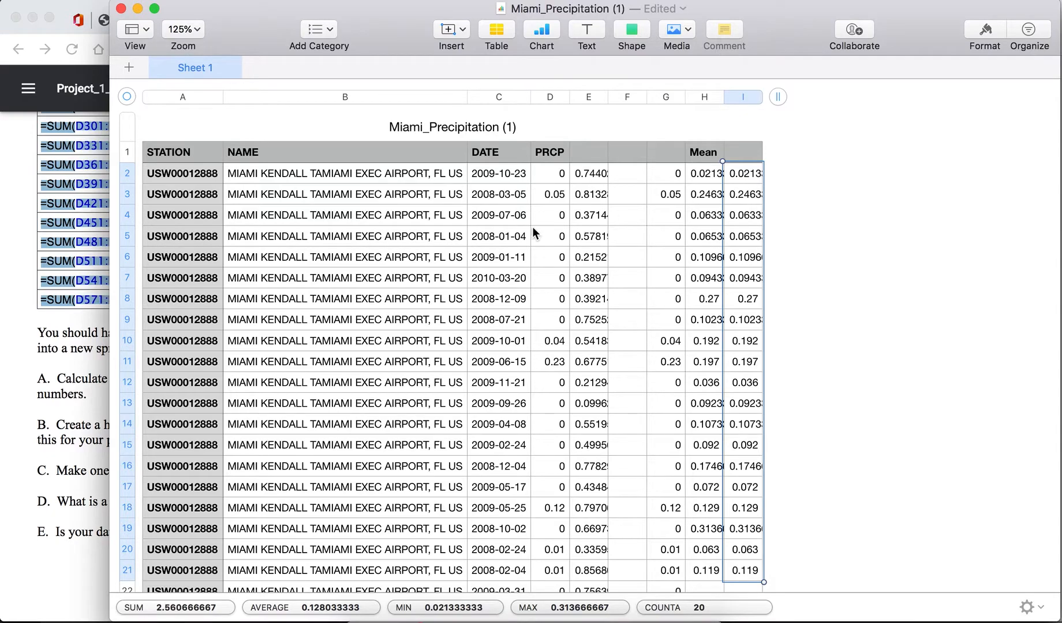
{"action": "left_click", "coordinate": [46, 336]}
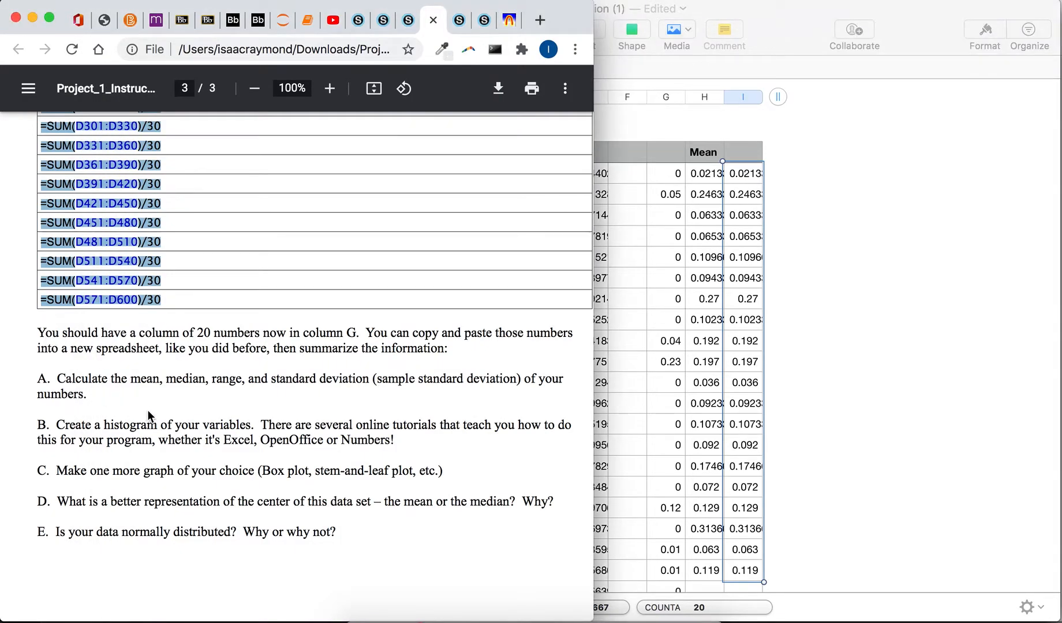